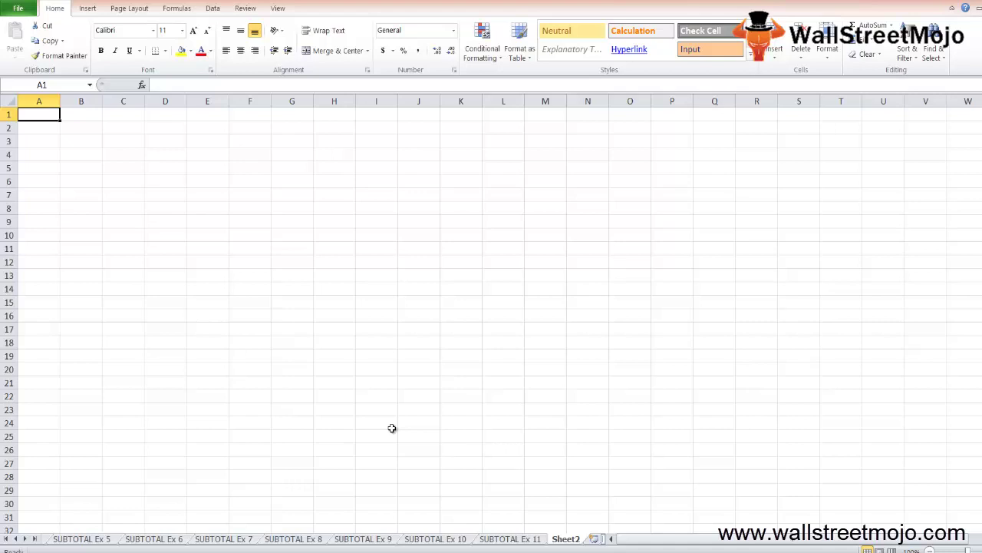
Step: Label B2 'Aggreagrate' and B4 'Math & Trig' in column B
key("Down")
key("Down")
key("Up")
key("Up")
key("Right")
key("Down")
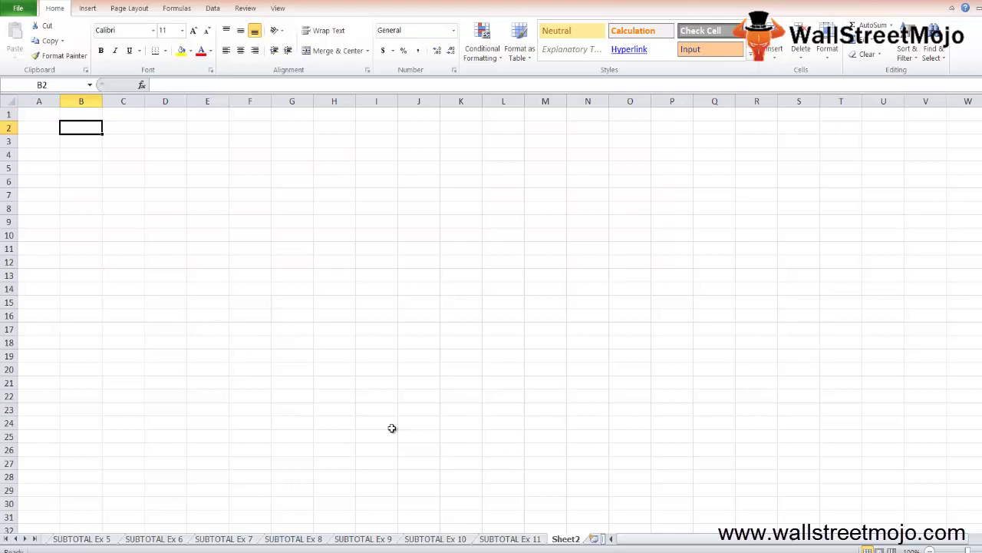
type("Ag")
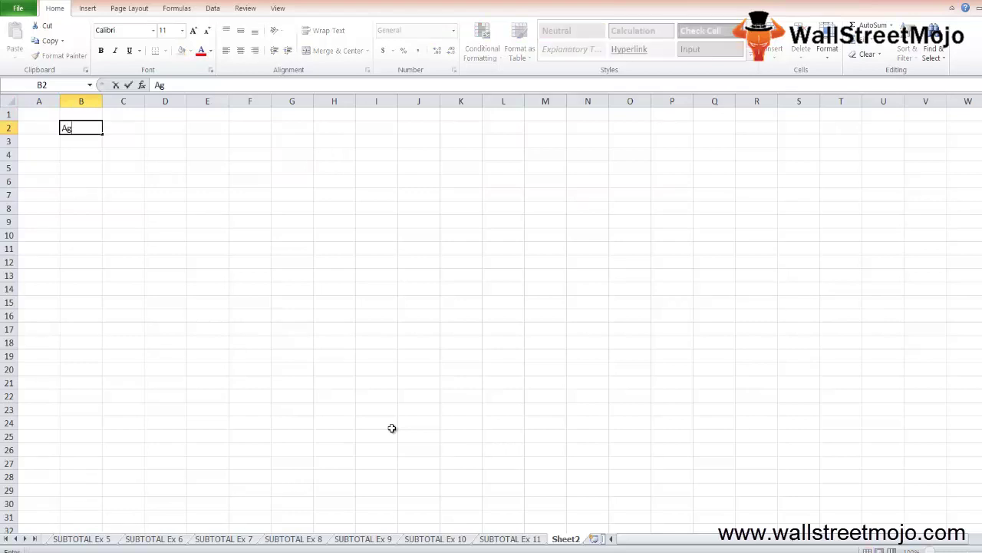
type("greagrate")
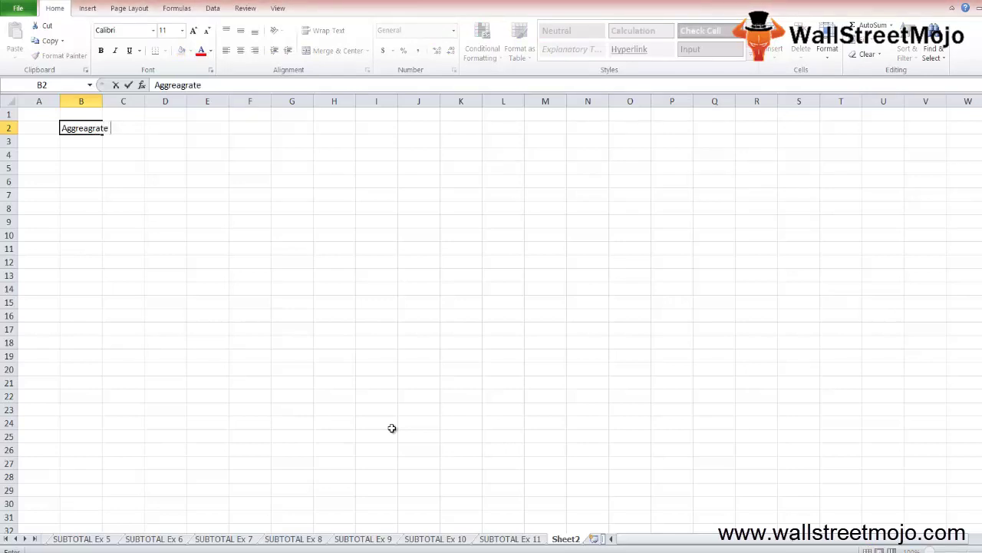
key("Return")
key("Return")
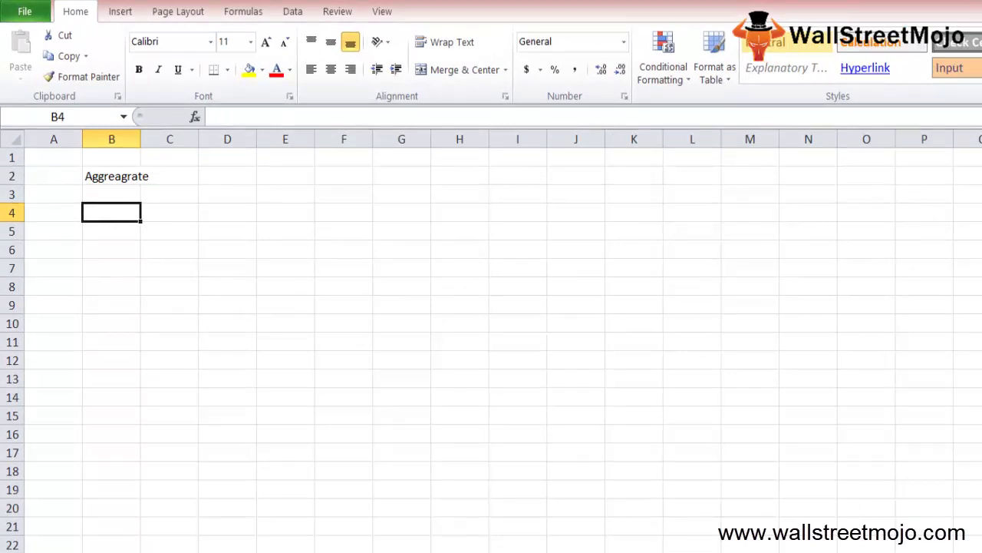
type("Math")
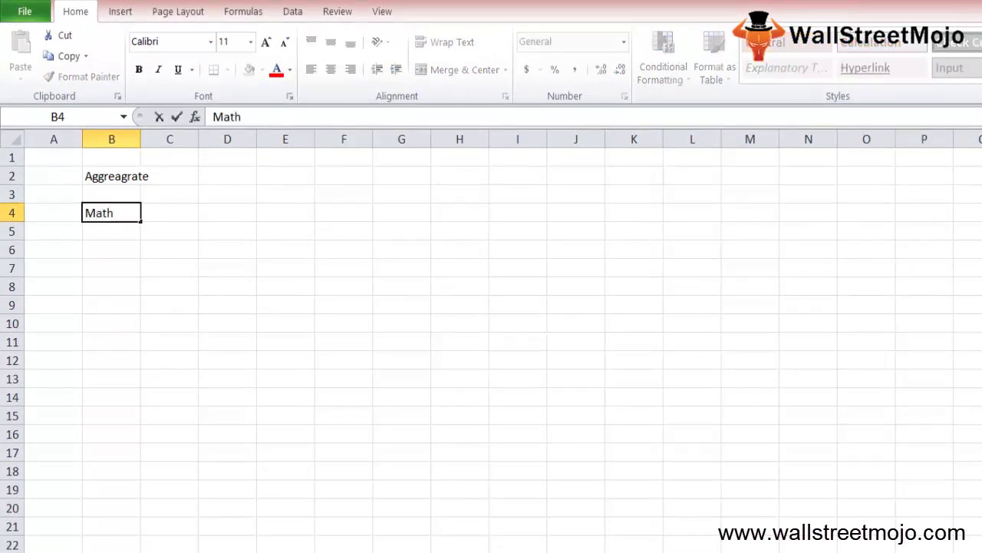
type(" & Trig")
key("ctrl+Return")
key("Return")
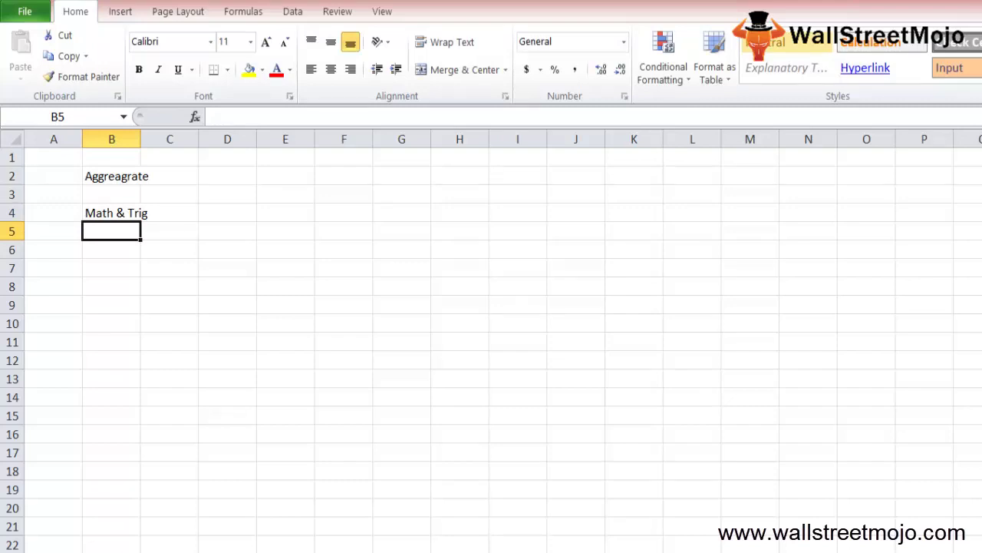
key("Return")
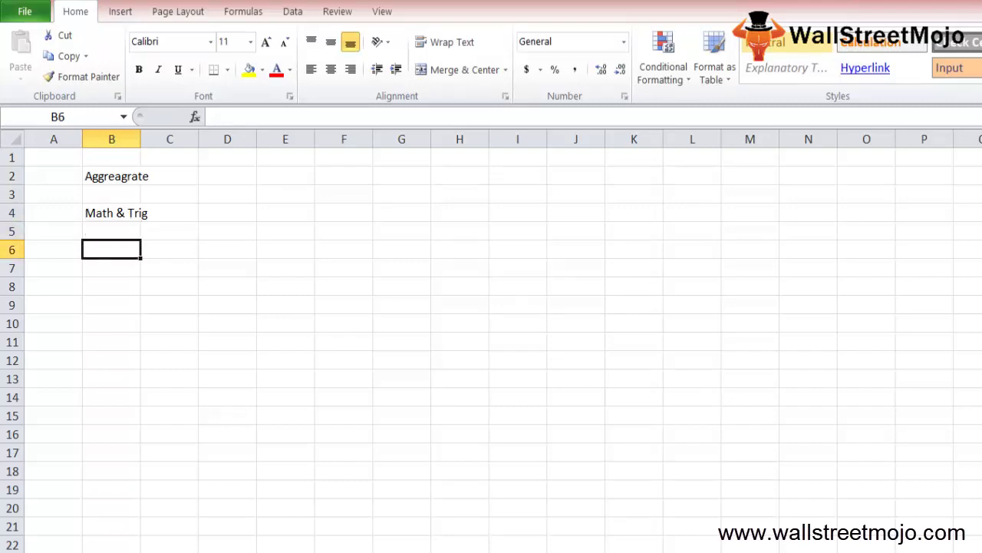
Step: Enter 'Combined Functions' in B6 with Sum, Average, count and Max listed in B7:B10
type("Comb")
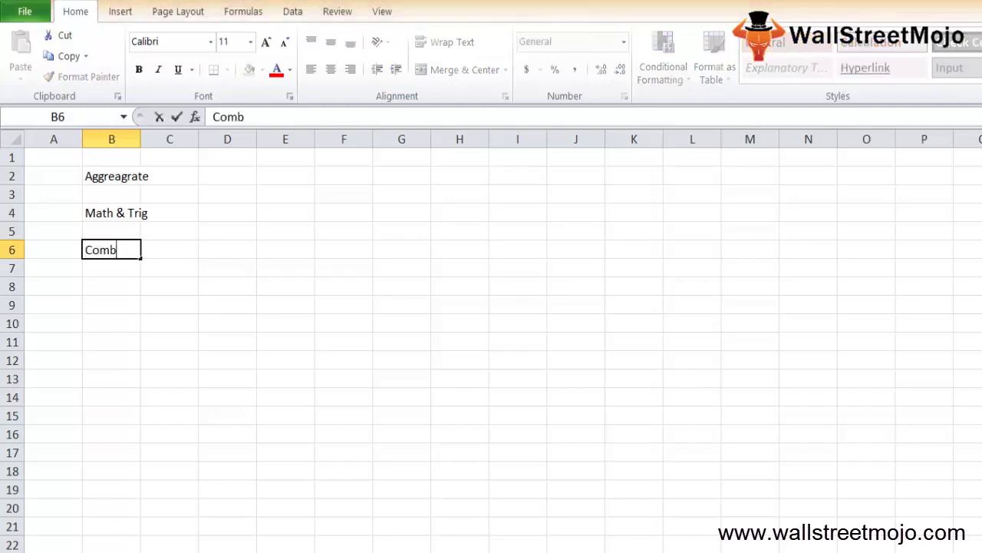
type("ined Functi")
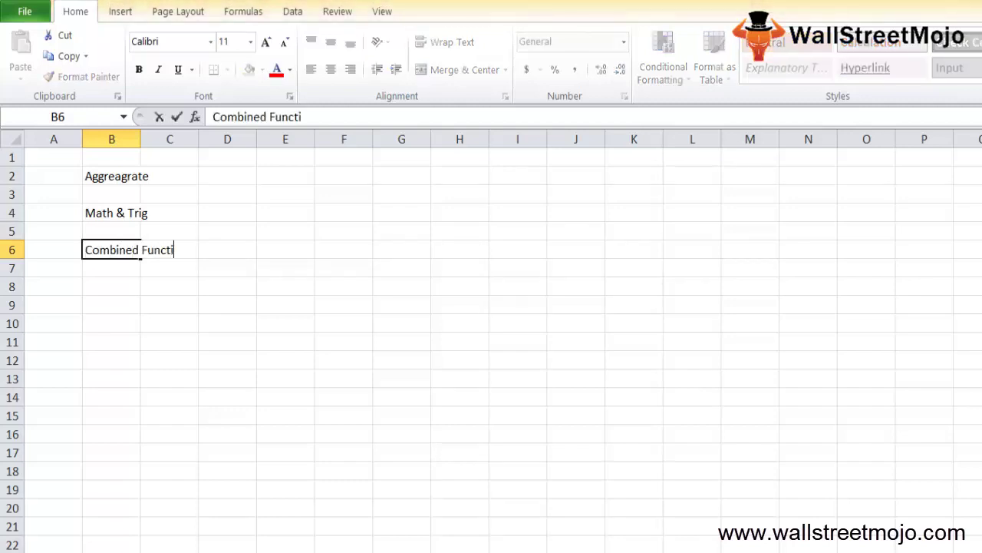
type("ons")
key("Return")
type("Sum")
key("Return")
type("Average")
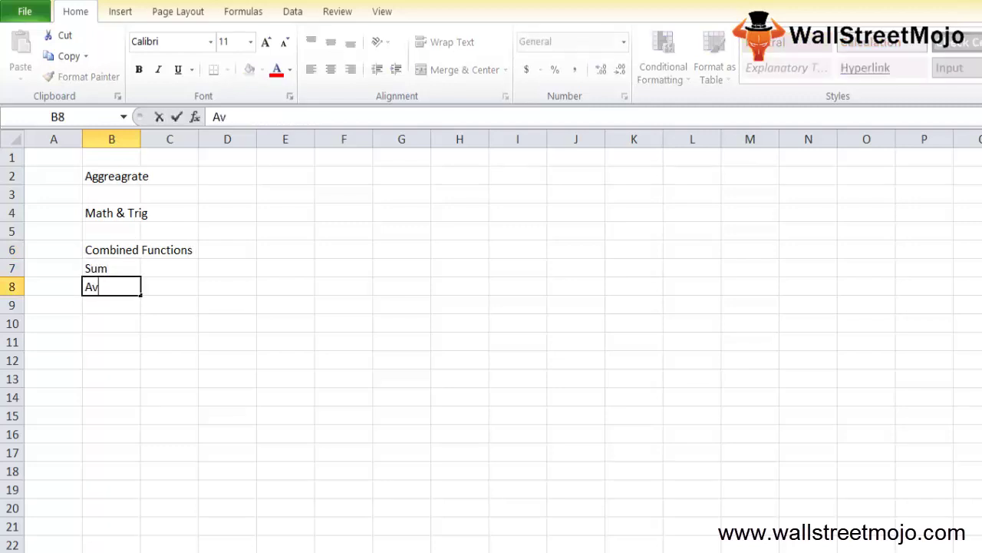
key("Return")
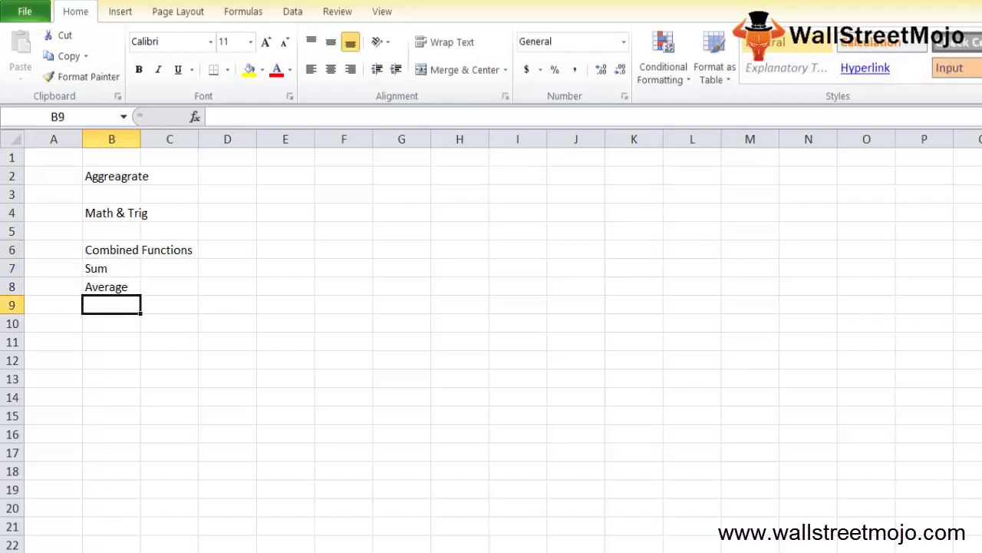
type("count")
key("Return")
type("Max")
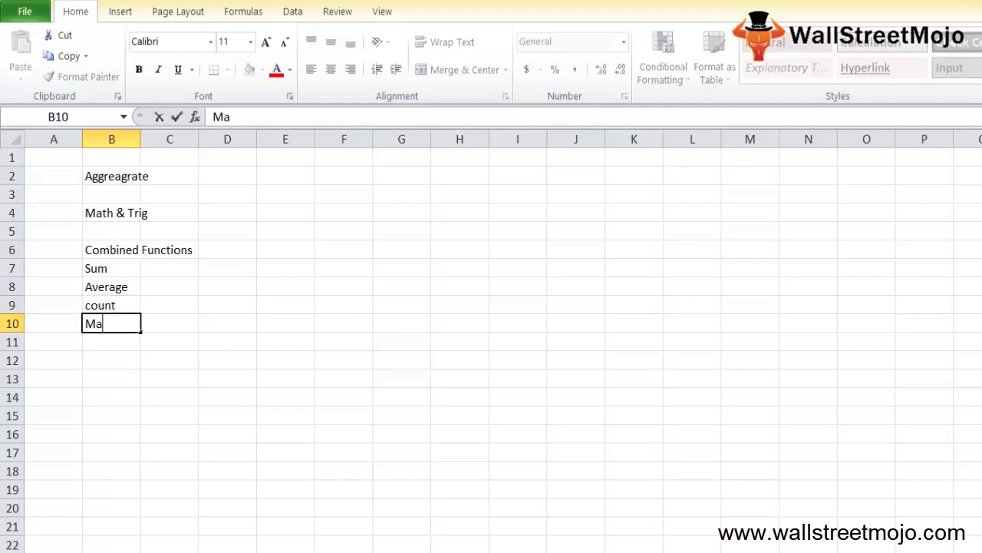
key("Return")
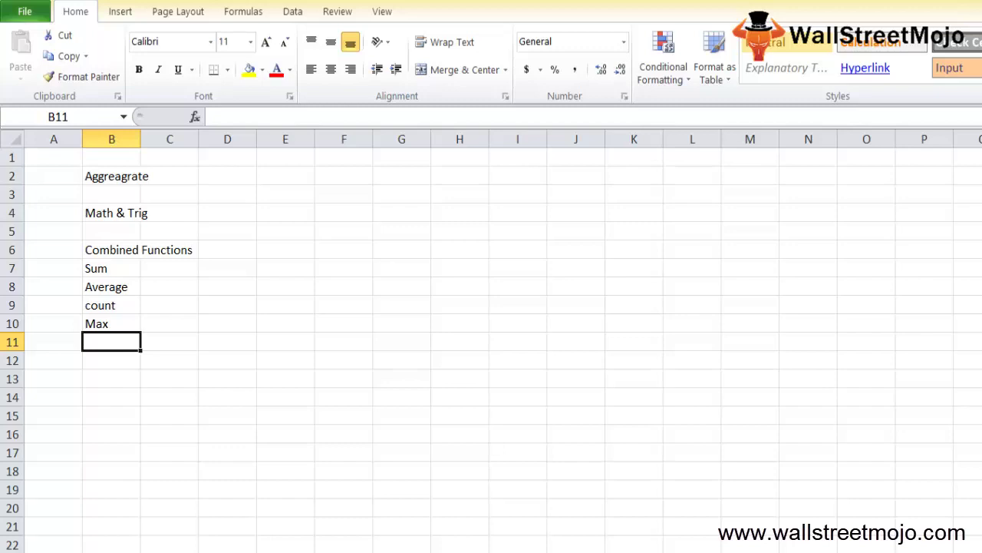
key("Down")
key("Down")
type("=")
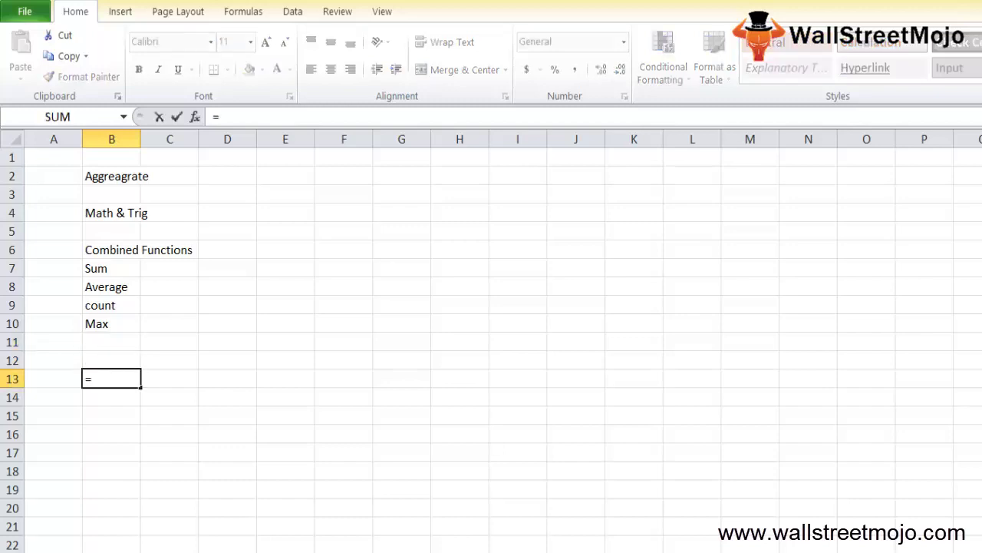
type("su")
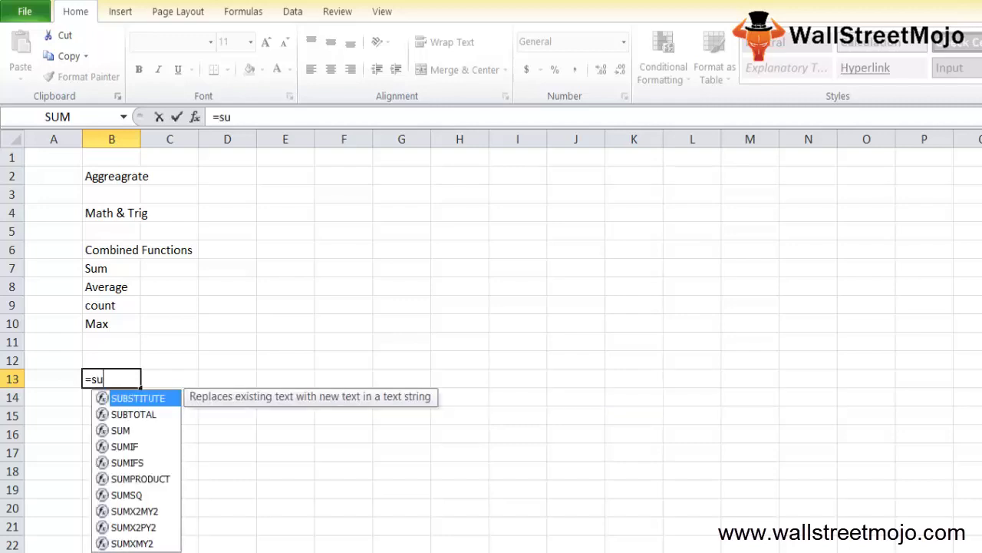
Step: Preview SUBTOTAL's function_num options in B13, cancel the formula, and label the cell 'Usage Notes'
key("Down")
key("Tab")
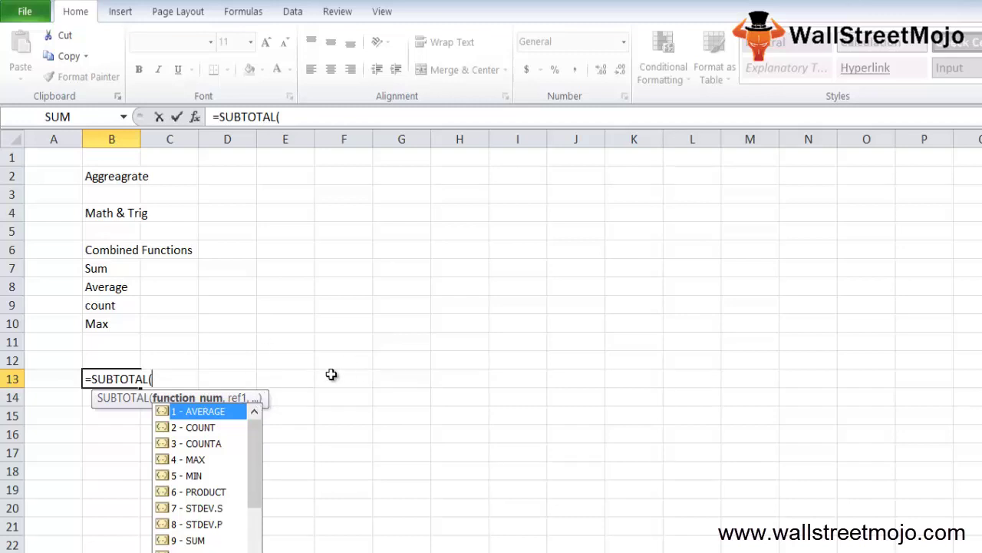
key("BackSpace")
type("(")
key("Escape")
key("Escape")
type("Usage Notes")
key("Return")
key("Return")
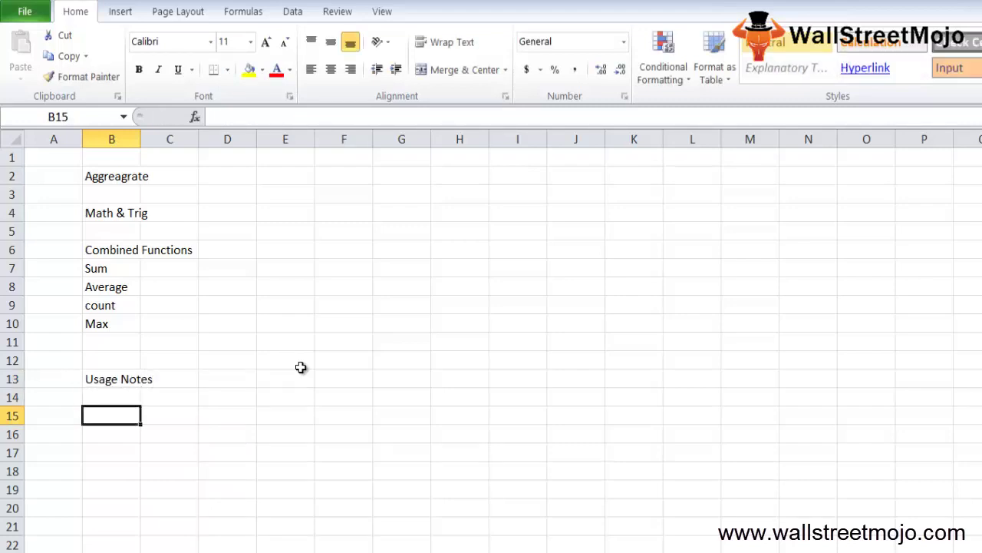
Step: Enter the first usage note '1. Subtotal' in B15
type("1. Subta")
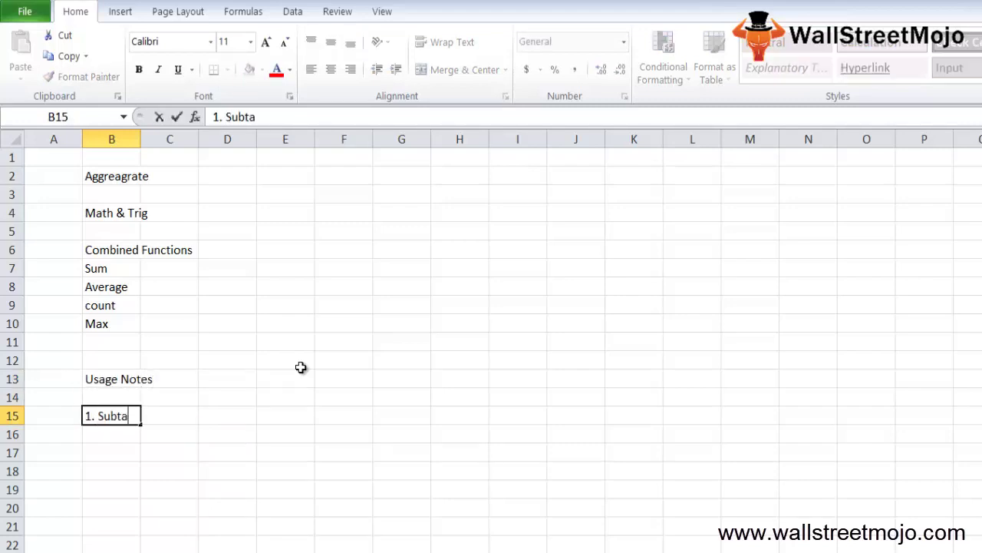
key("BackSpace")
type("to")
key("BackSpace")
key("BackSpace")
type("otal")
key("Return")
Step: Add the note '2. AVERAGE COUNT MAX AND OTHERS' in B16
type("2. ")
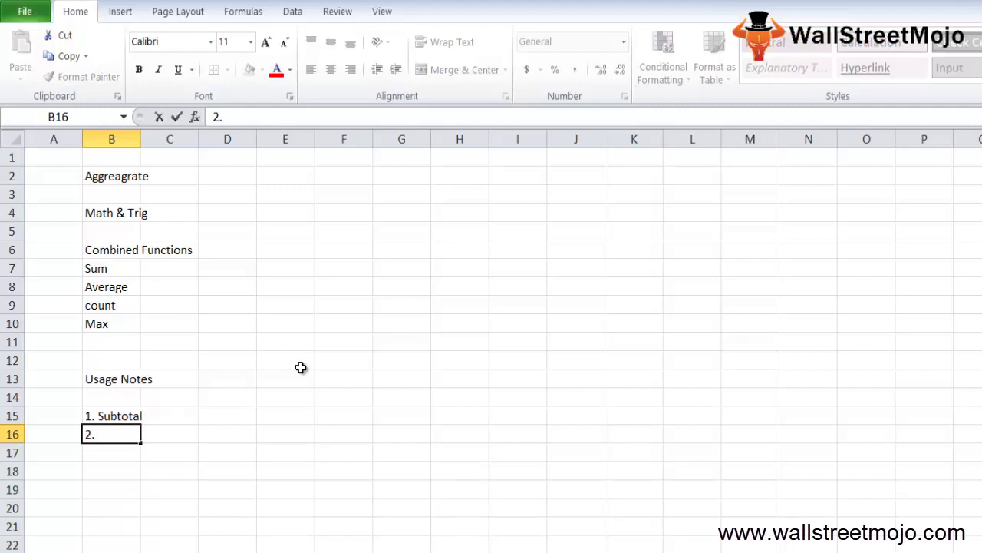
type("AVERAGE COUNT ")
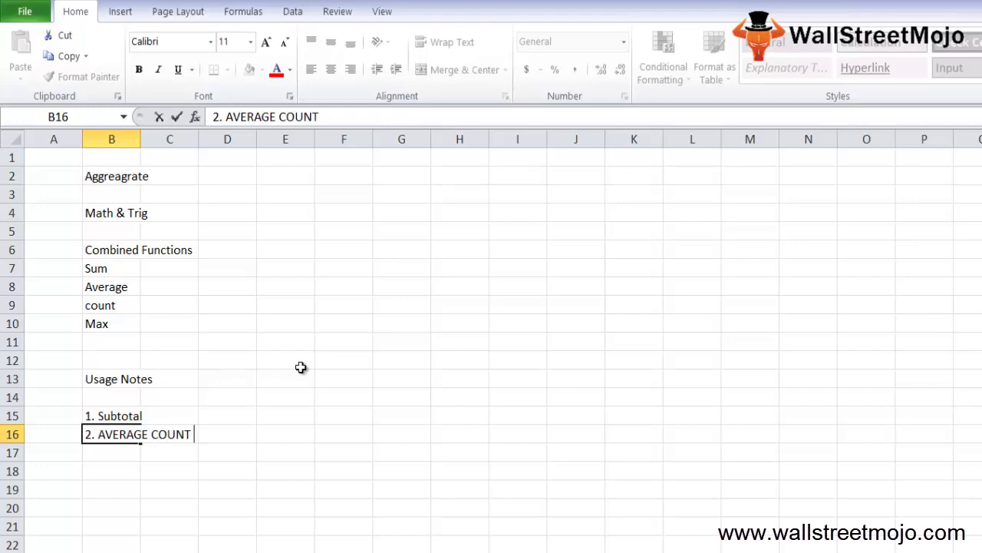
type("MAX AND OTH")
key("BackSpace")
key("BackSpace")
type("OTHER")
key("BackSpace")
type("S")
key("Return")
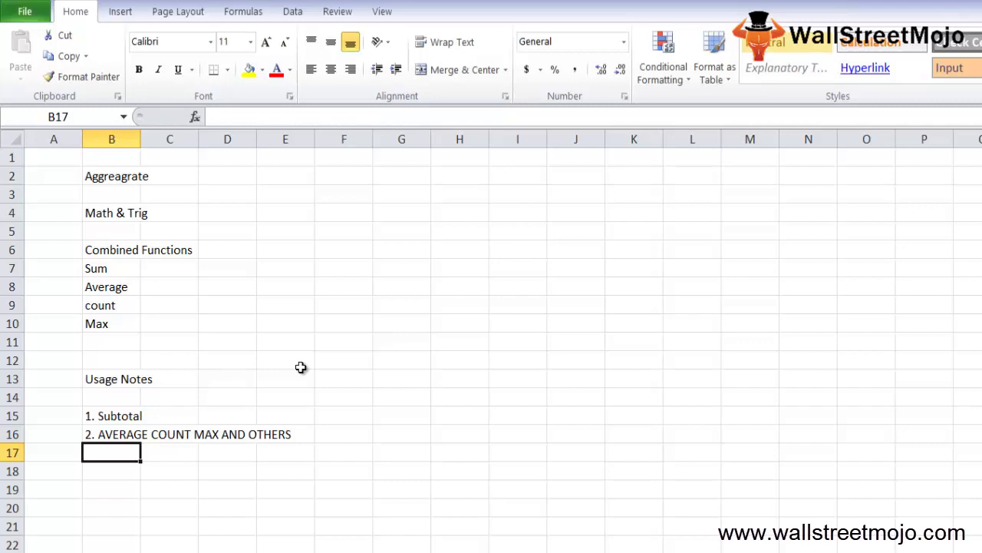
key("Return")
Step: Add '3. eXCLUDES' in B18 and begin note '4.' in B20
type("3. ")
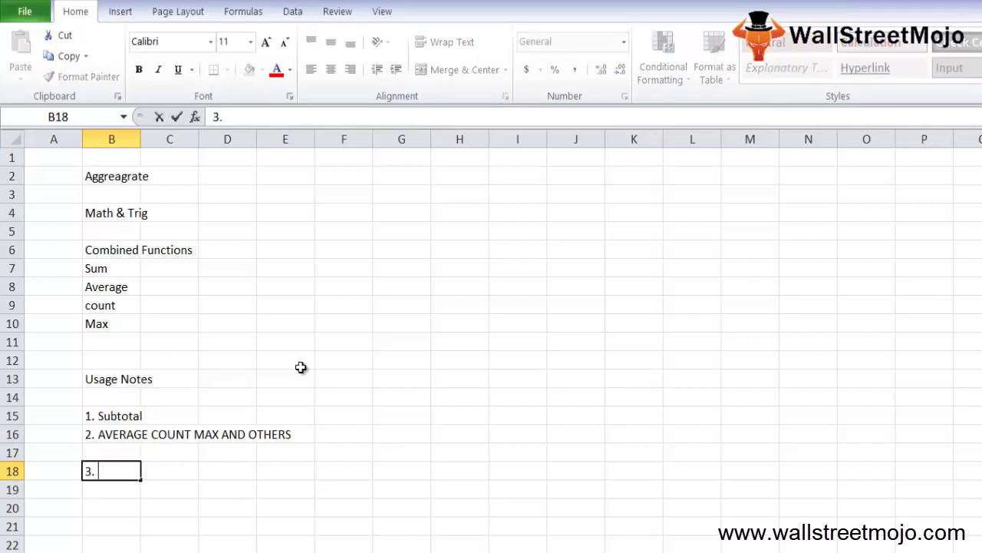
type("eXCLUDES")
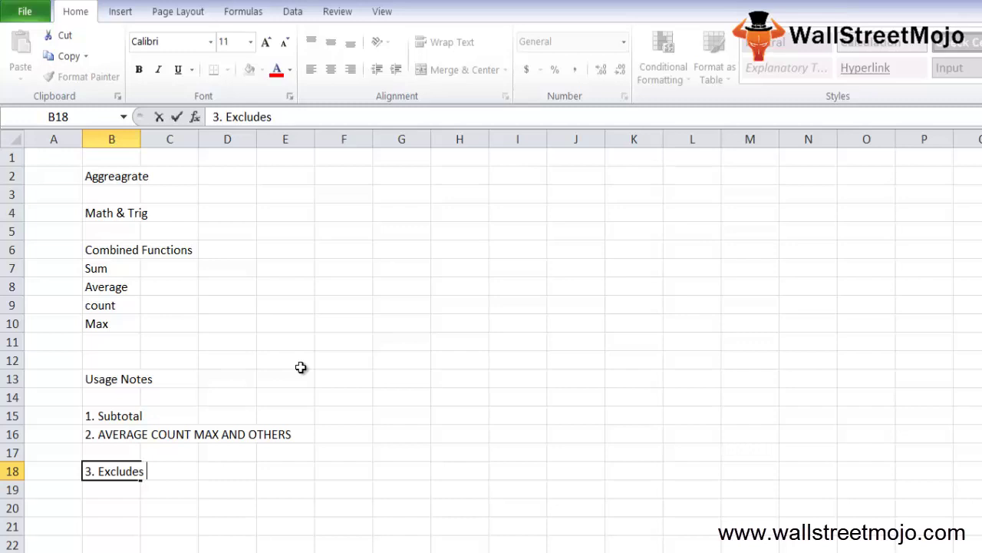
key("Return")
key("Return")
type("4.")
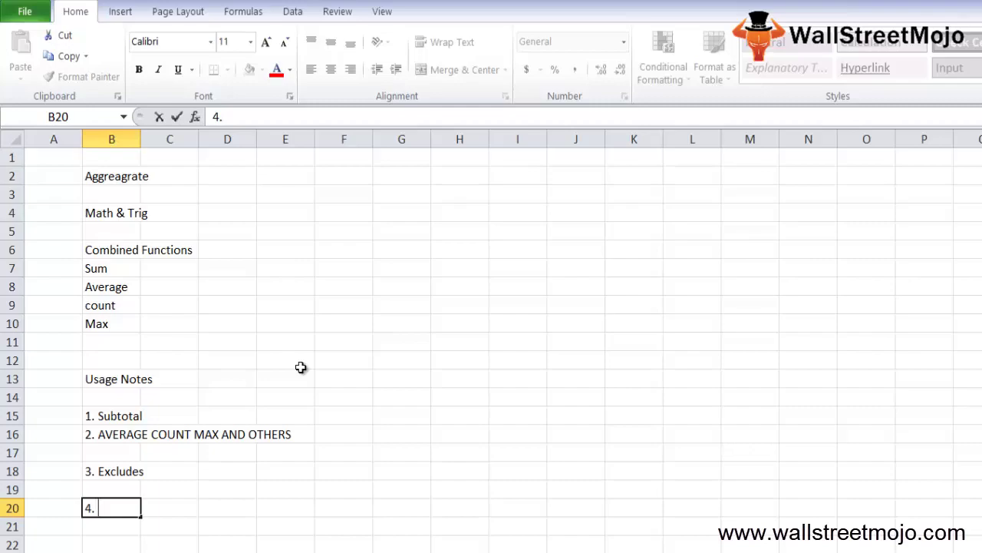
Step: Commit the '4.' note and type '1.' in B22 to start a new list
key("Return")
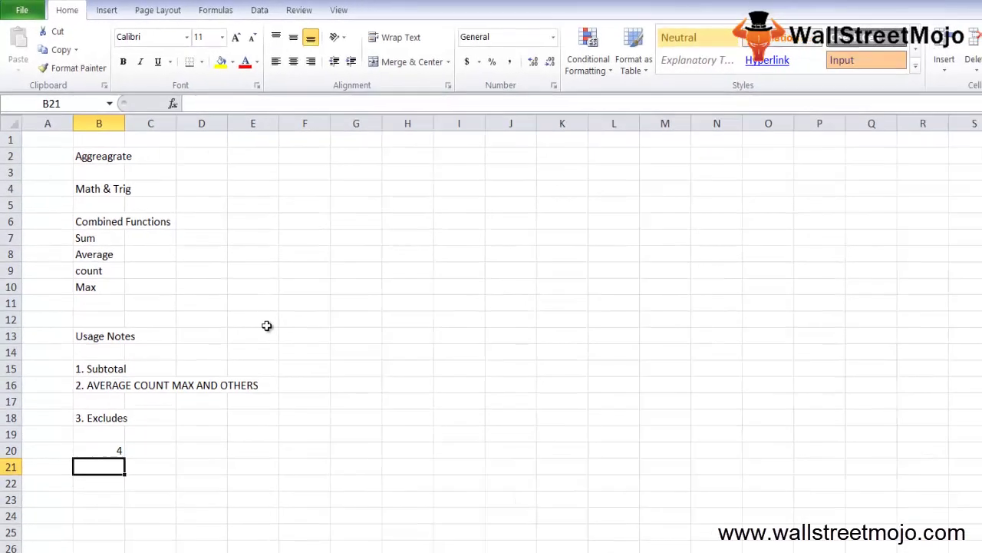
key("Up")
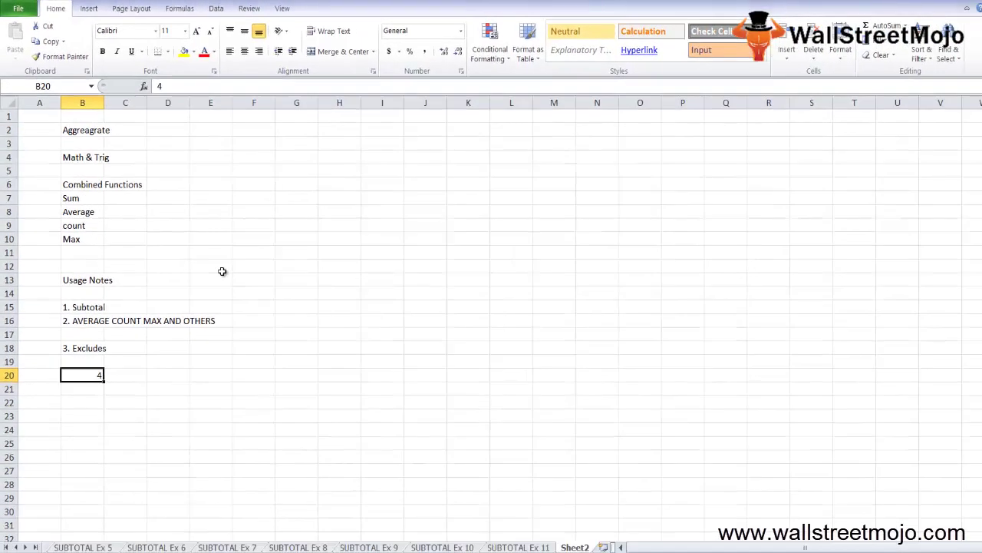
key("Down")
key("Down")
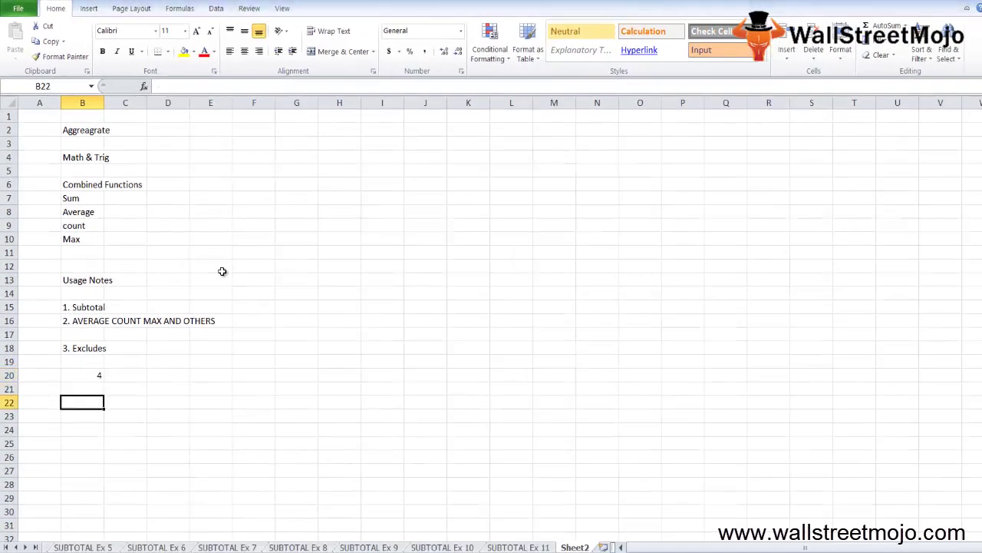
type("1.")
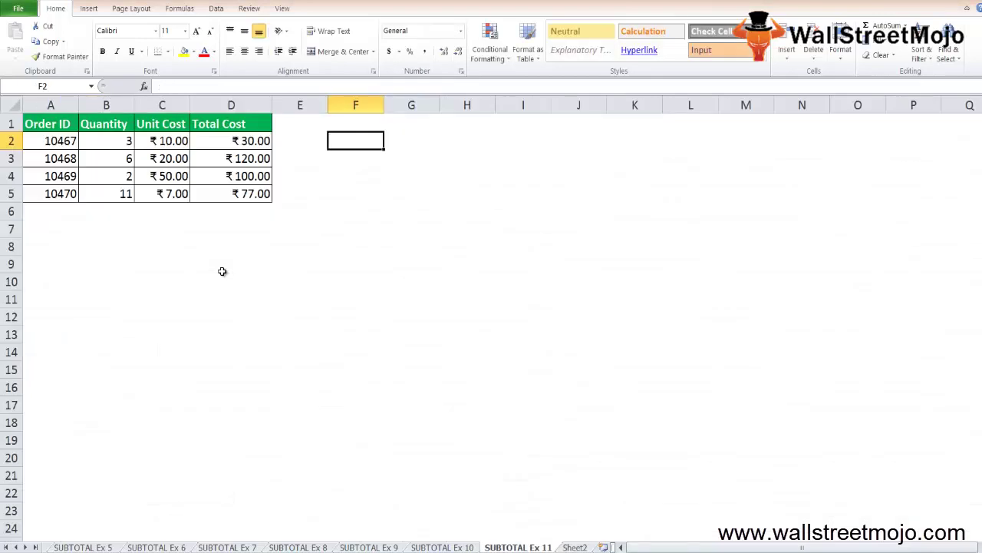
Step: Switch to the SUBTOTAL Ex 1 sheet and go to cell C9 below the cost table
key("ctrl+Page_Up")
key("ctrl+Page_Up")
key("ctrl+Page_Up")
key("ctrl+Page_Up")
key("ctrl+Page_Up")
key("ctrl+Page_Up")
key("ctrl+Page_Up")
key("ctrl+Page_Up")
key("ctrl+Page_Up")
key("ctrl+Page_Up")
key("ctrl+Page_Up")
key("ctrl+Page_Down")
key("Left")
key("Left")
key("Left")
key("Down")
key("Down")
key("Down")
key("Down")
key("Down")
key("Down")
key("Down")
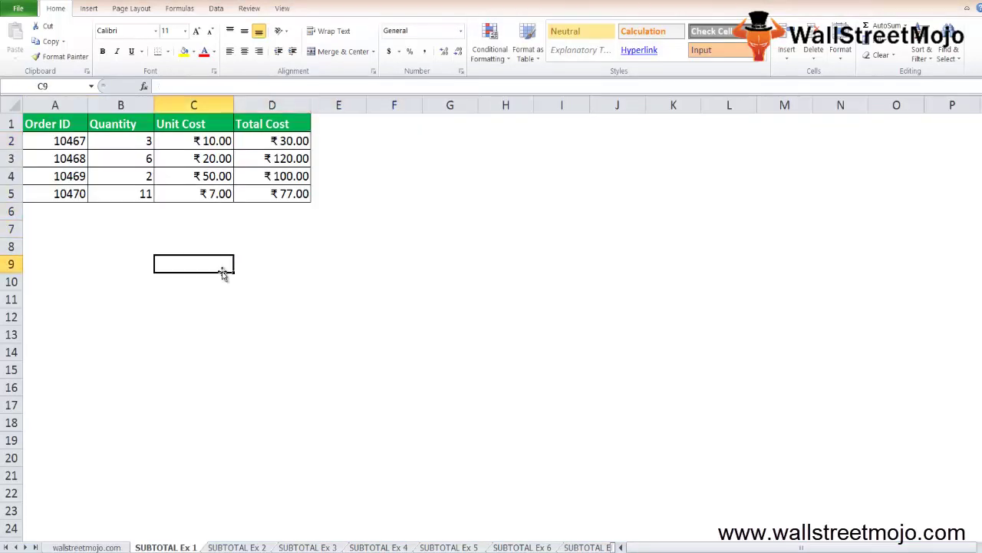
Step: Select the Order ID, Quantity and Unit Cost value ranges in turn
key("Up")
key("Up")
key("Down")
key("Up")
key("Up")
key("Up")
key("Up")
key("Up")
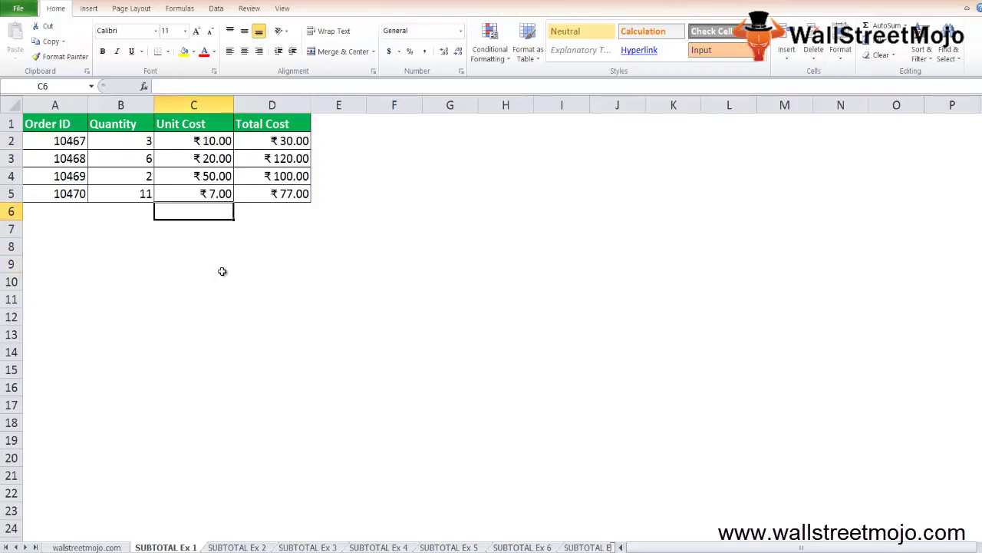
key("Left")
key("Up")
key("Left")
key("shift+Down")
key("shift+Down")
key("shift+Down")
key("Right")
key("shift+Down")
key("shift+Down")
key("shift+Down")
key("Right")
key("shift+Down")
key("shift+Down")
key("shift+Down")
key("shift+Down")
key("Right")
key("shift+Down")
key("shift+Down")
key("shift+Down")
key("shift+Down")
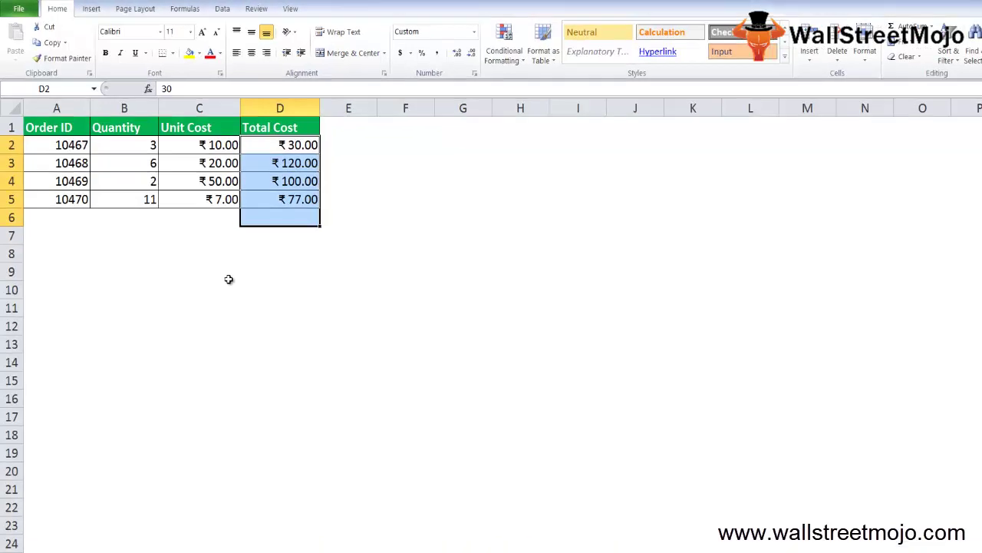
Step: Select table blocks from the Total Cost header, first A1:D4, then A1:D2
key("Down")
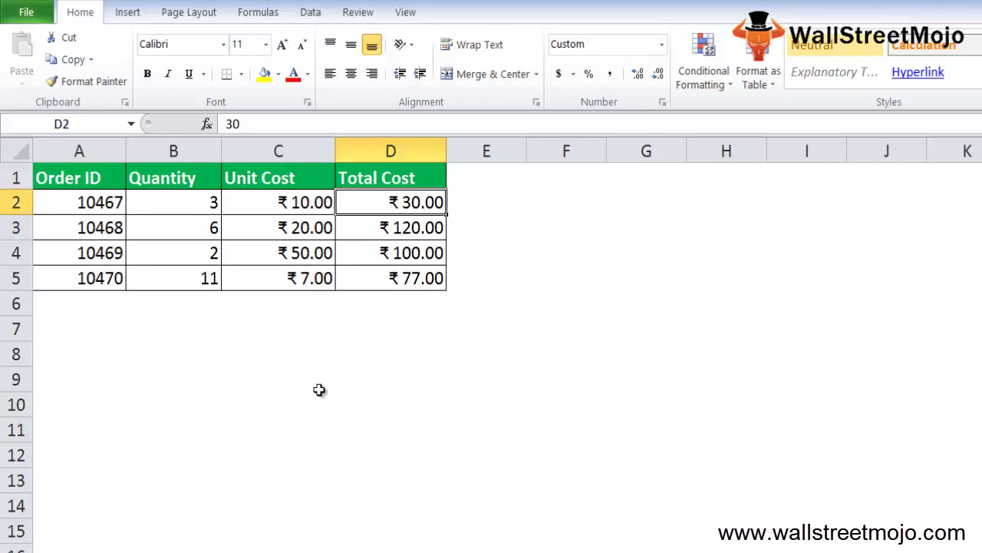
key("Up")
key("Up")
key("shift+Down")
key("shift+Down")
key("shift+Down")
key("shift+Left")
key("shift+Left")
key("shift+Left")
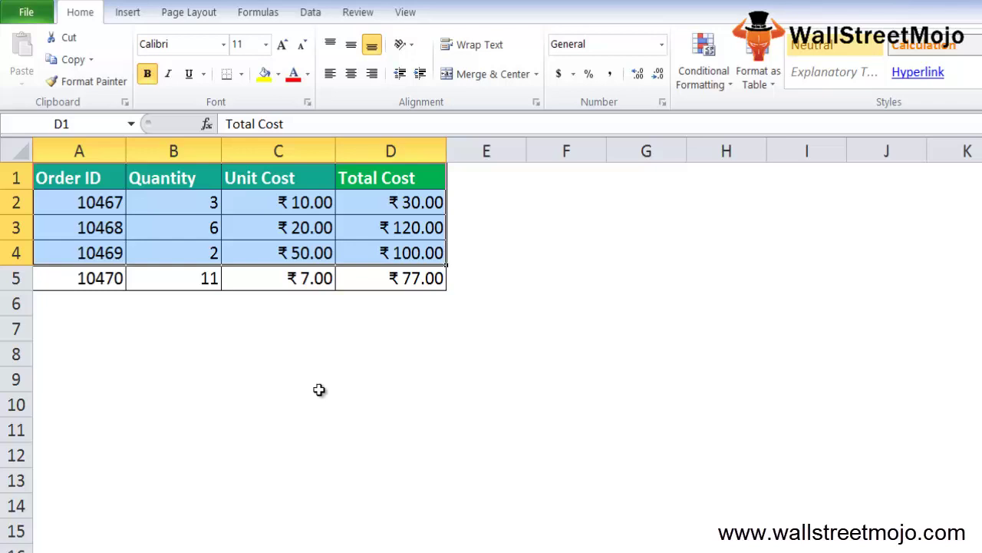
key("Up")
key("shift+Left")
key("shift+Left")
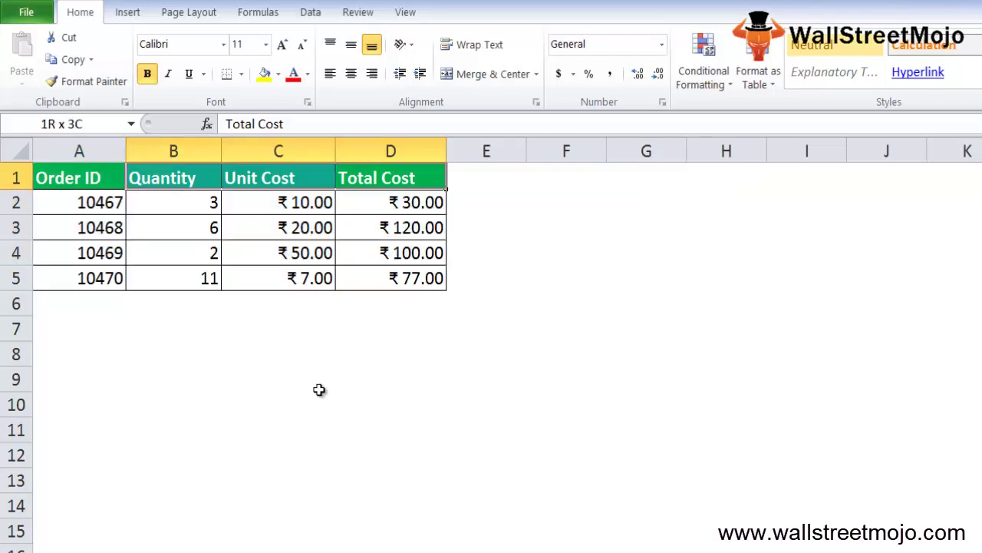
key("shift+Left")
key("shift+Down")
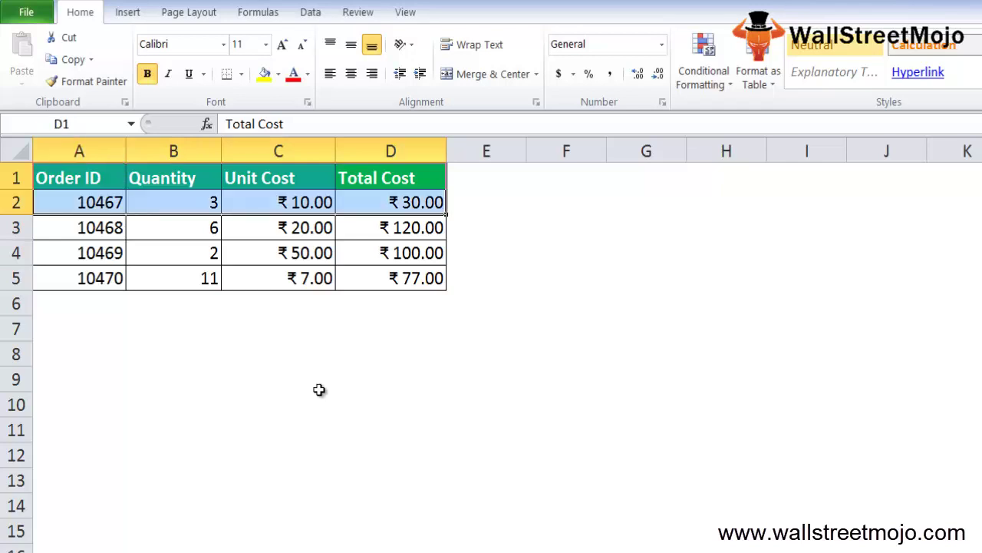
Step: Start a formula in F2 by typing =Sub
key("Down")
key("Right")
key("Right")
type("=Sub")
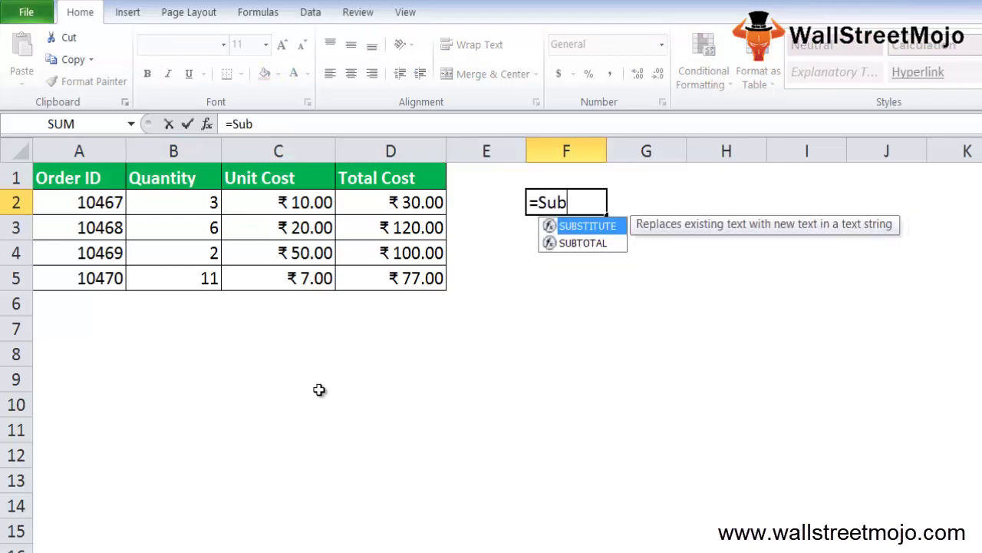
Step: Enter =SUBTOTAL(2,D2:D5) in F2 to count the four Total Cost values
key("Down")
key("Tab")
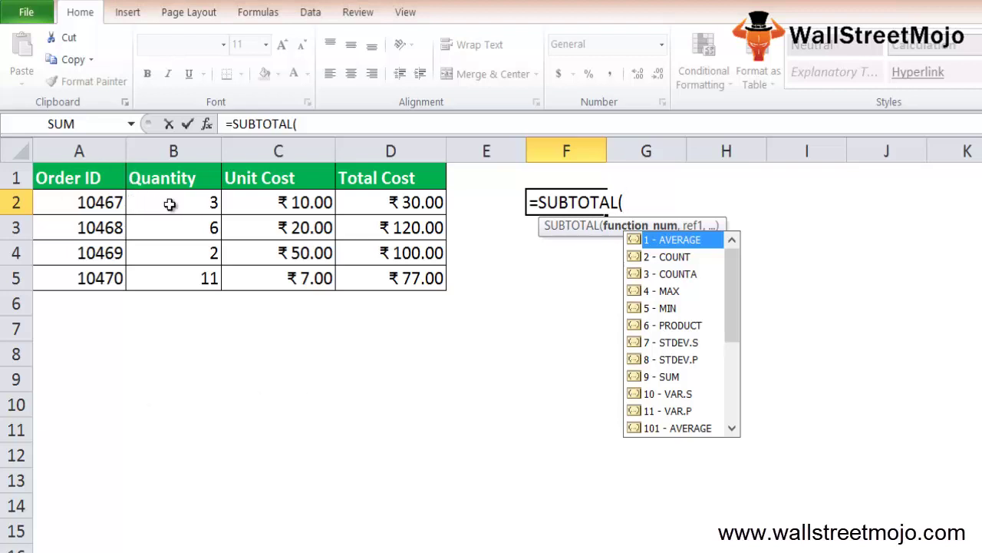
type("2,")
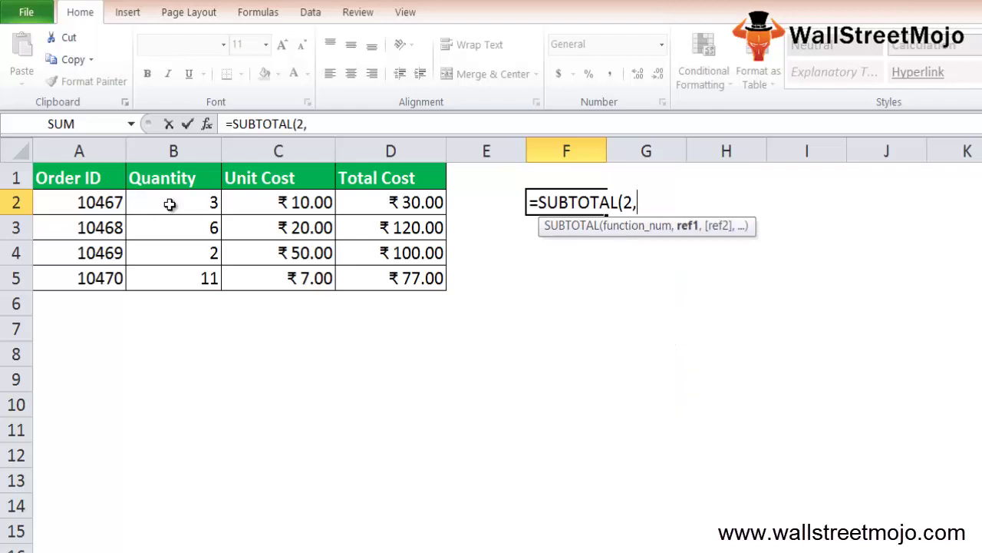
left_click_drag(410, 196, 413, 278)
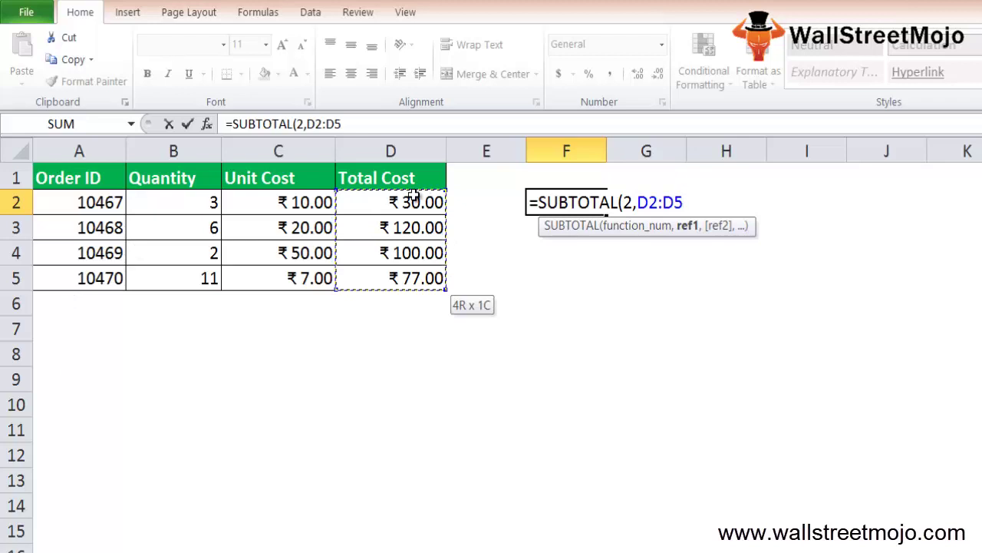
type(")")
key("Return")
key("Up")
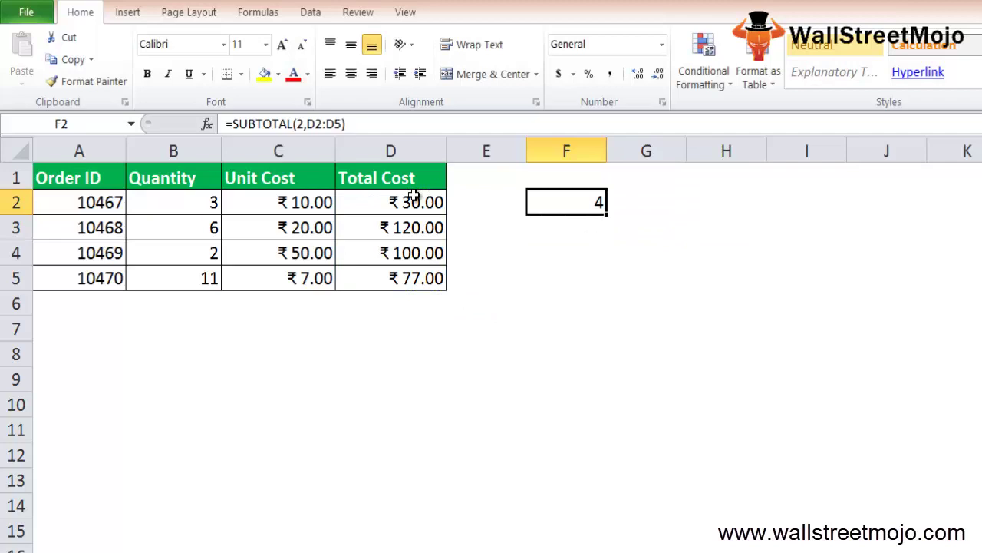
key("Up")
Step: Change F2's SUBTOTAL function number to 1 for the average 81.75, then back to 2
key("Down")
key("F2")
key("Left")
key("Left")
key("Left")
key("Left")
key("Left")
key("Left")
key("Left")
key("BackSpace")
type("1")
key("ctrl+Return")
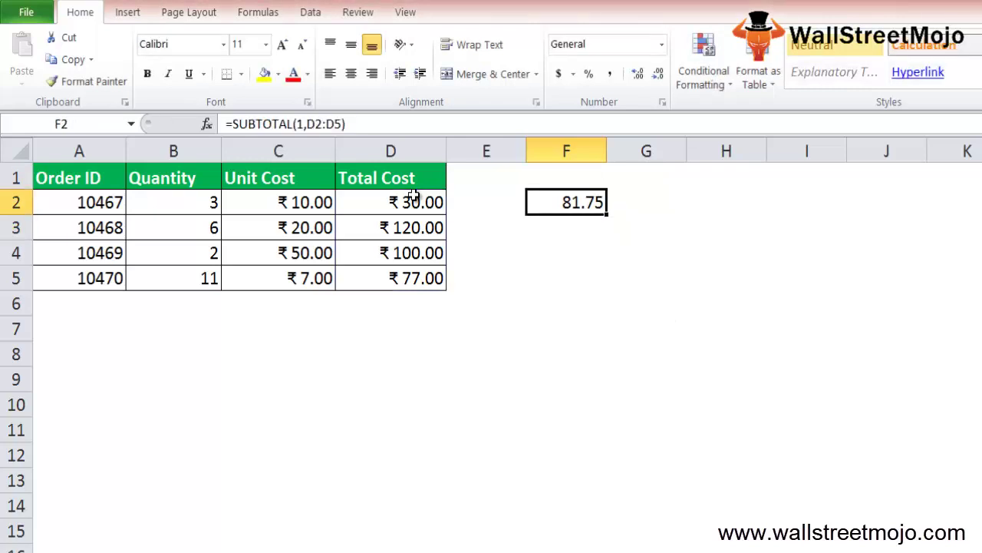
key("F2")
key("ctrl+Return")
key("F2")
key("Left")
key("Left")
key("Left")
key("Left")
key("Left")
key("Left")
key("Left")
key("BackSpace")
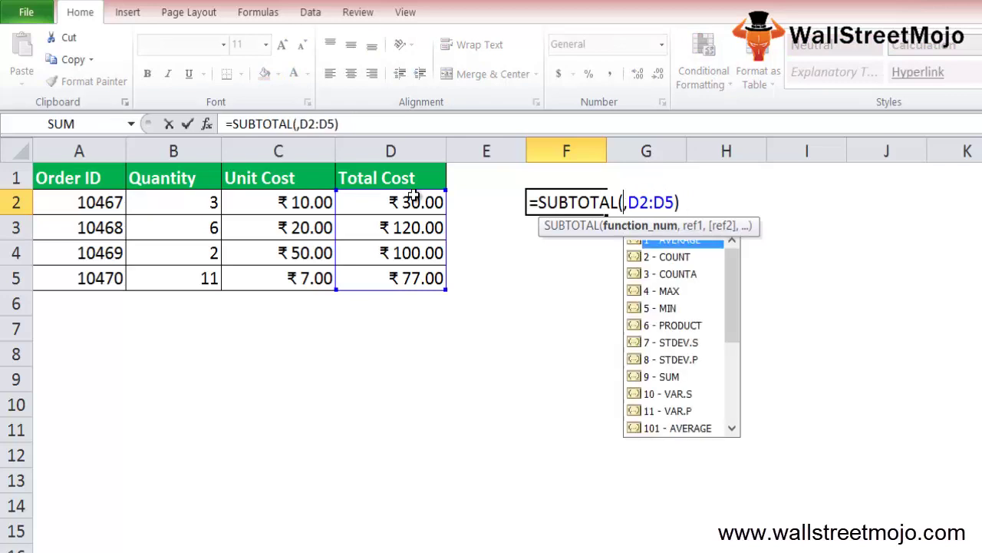
type("2")
key("Return")
key("Up")
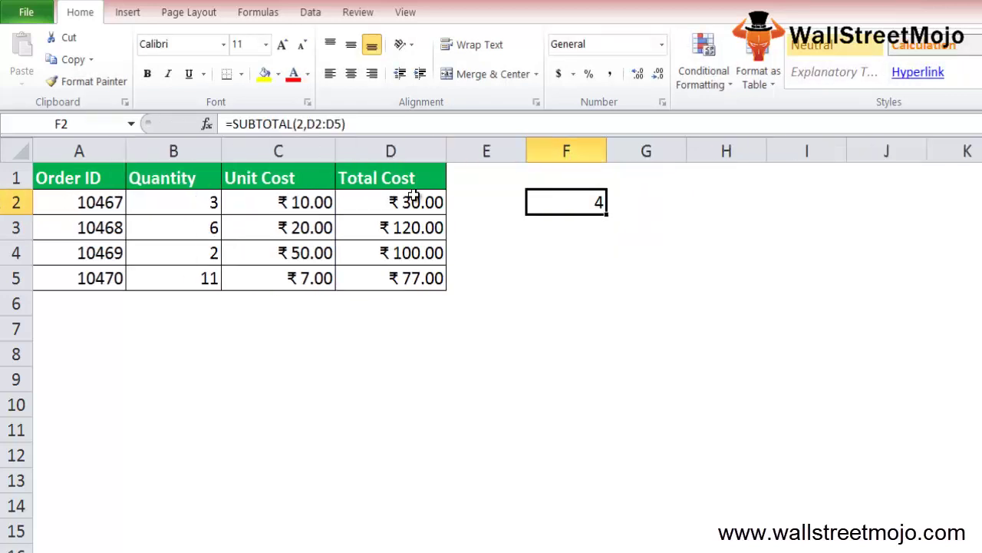
Step: Set F2's function number to 1 again, copy the cell, then switch it to 2
key("F2")
key("Left")
key("Left")
key("Left")
key("Left")
key("Left")
key("Left")
key("BackSpace")
type("1")
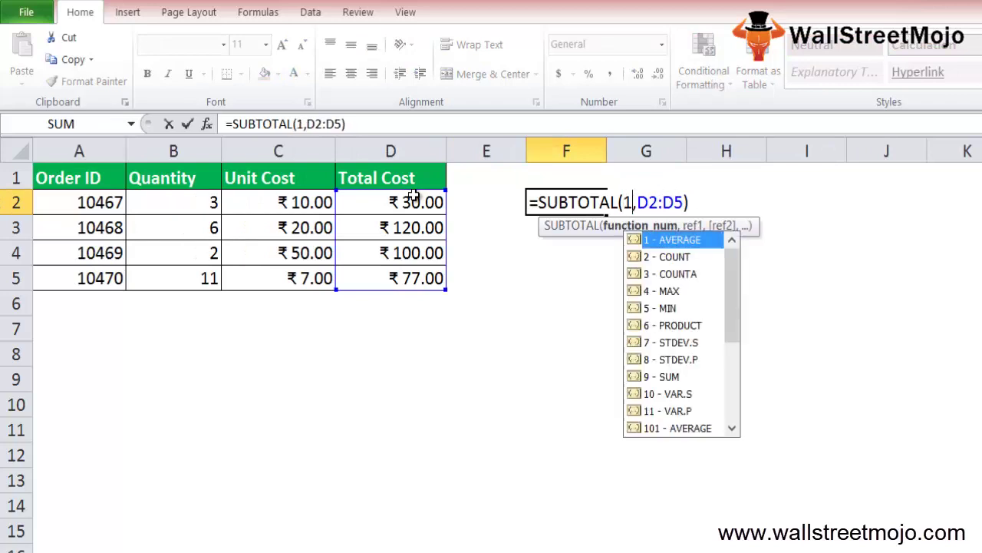
key("ctrl+Return")
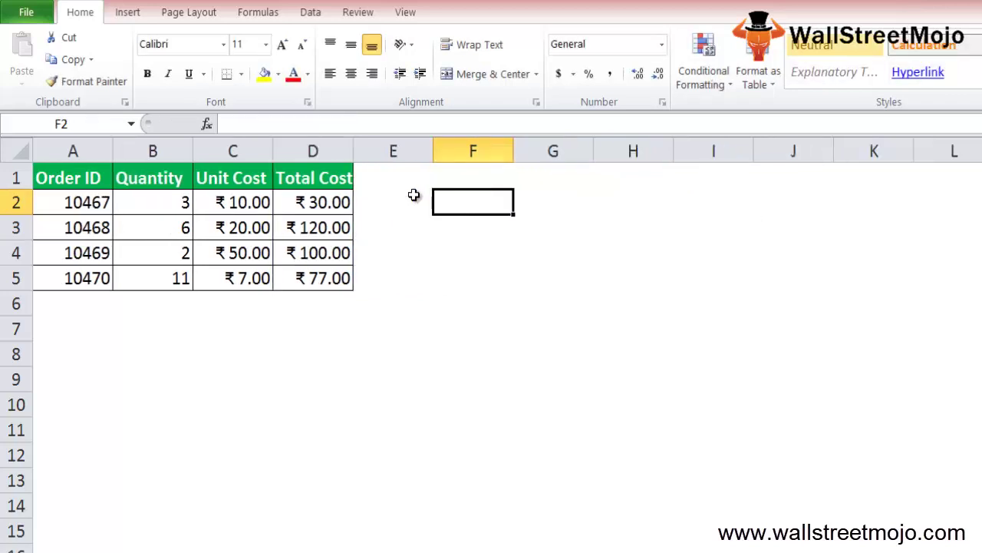
left_click(414, 194)
key("Right")
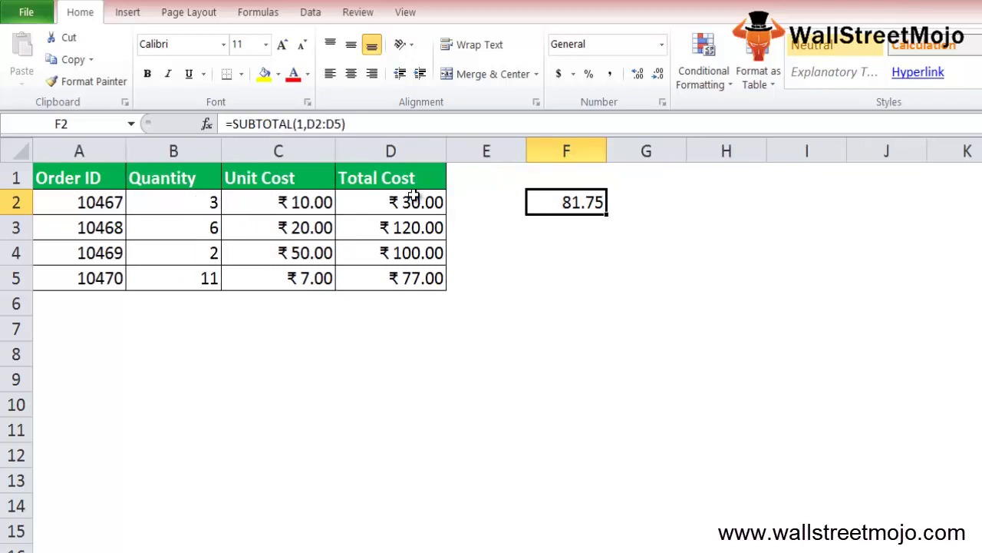
key("ctrl+c")
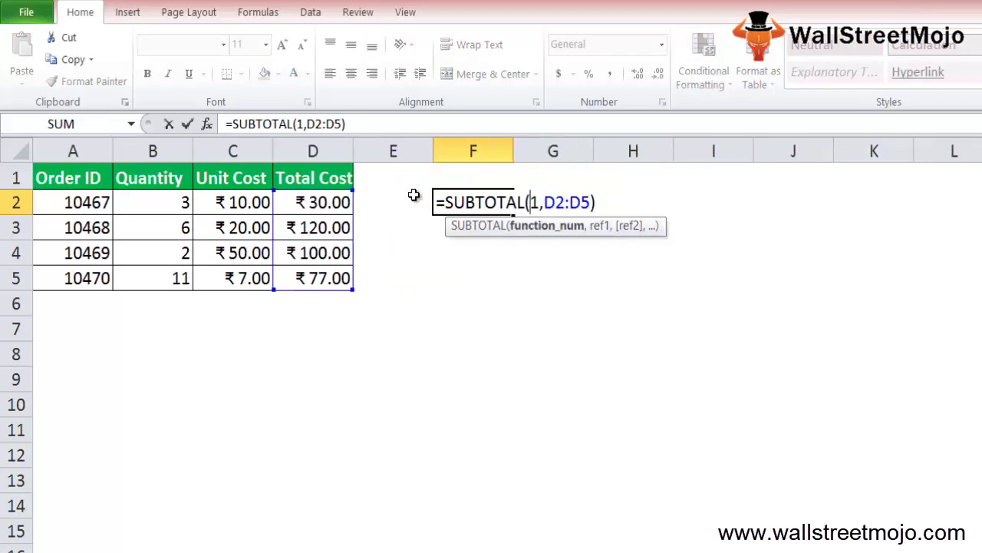
key("Delete")
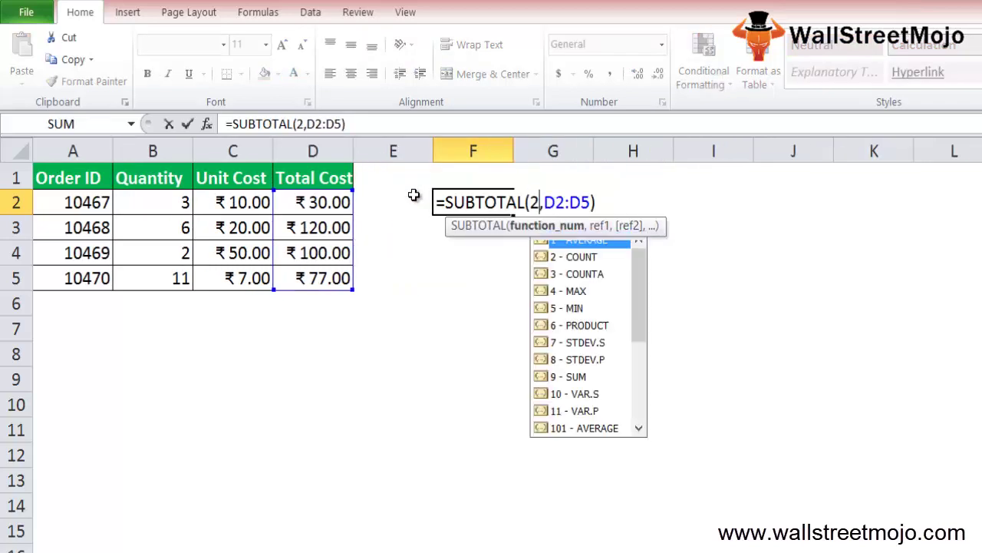
type("2")
key("Return")
key("Up")
Step: Edit F2's SUBTOTAL to function number 3, then 4 for the maximum 120
key("F2")
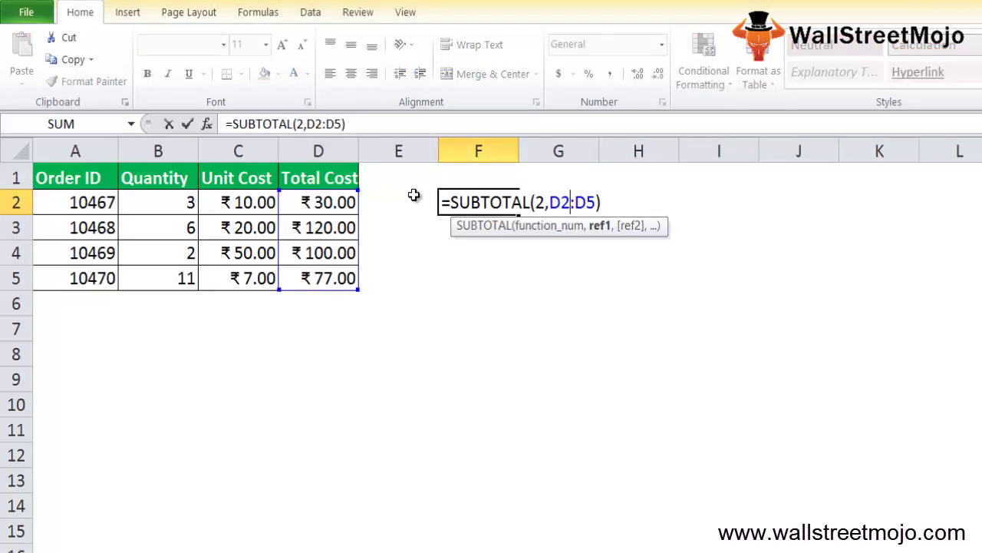
key("Left")
key("Left")
key("Left")
key("BackSpace")
type("3")
key("End")
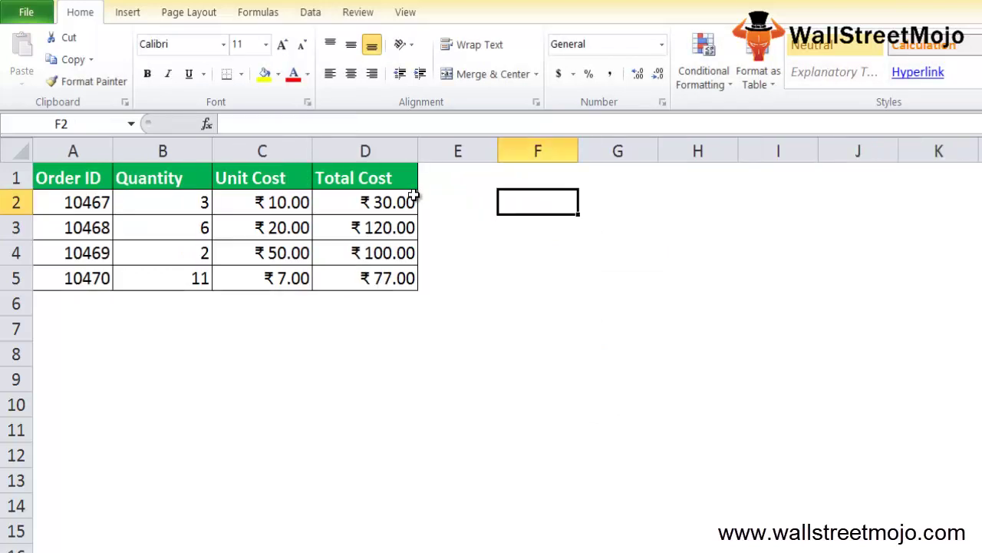
left_click(414, 195)
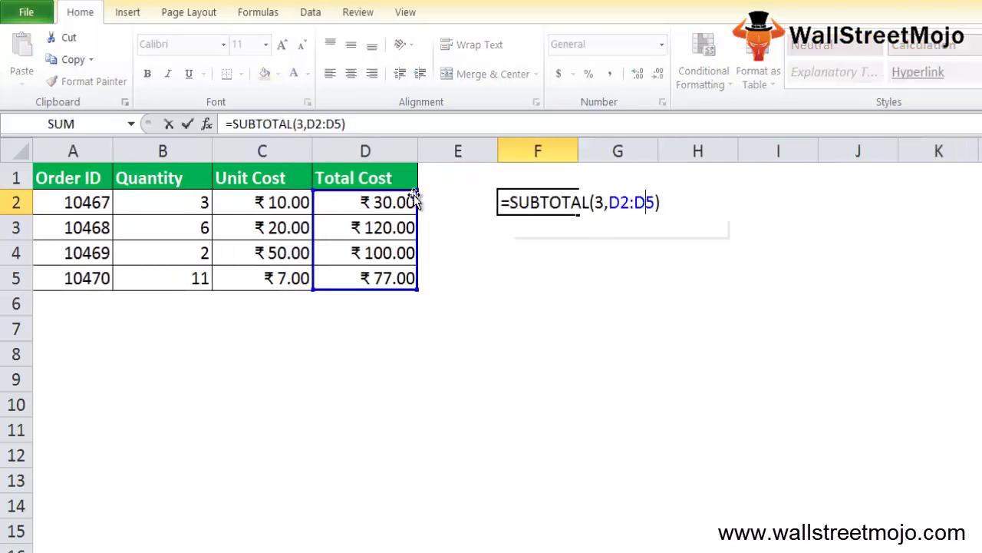
key("Left")
key("Left")
key("Left")
key("Left")
key("Left")
key("Left")
key("Left")
key("BackSpace")
type("4")
key("Return")
key("Up")
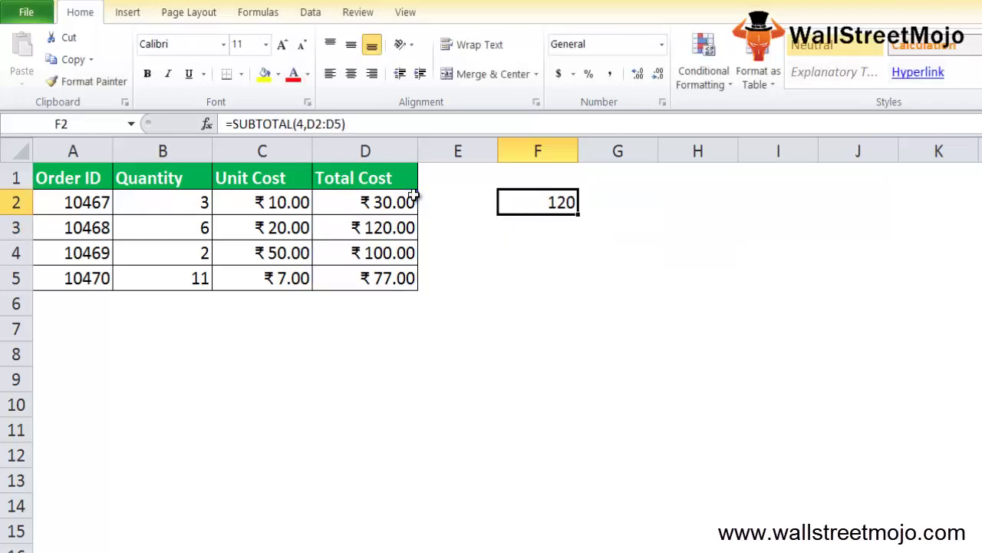
Step: Check the Total Cost values, then apply function number 5 for the minimum 30 using undo, redo and paste
left_click(414, 195)
key("Down")
key("Down")
key("Up")
key("Down")
key("Right")
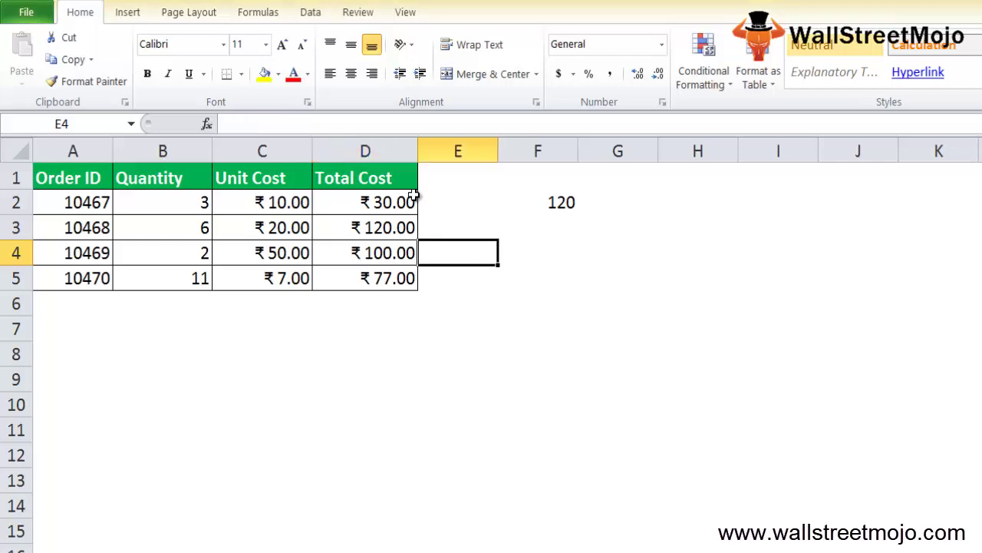
key("ctrl+z")
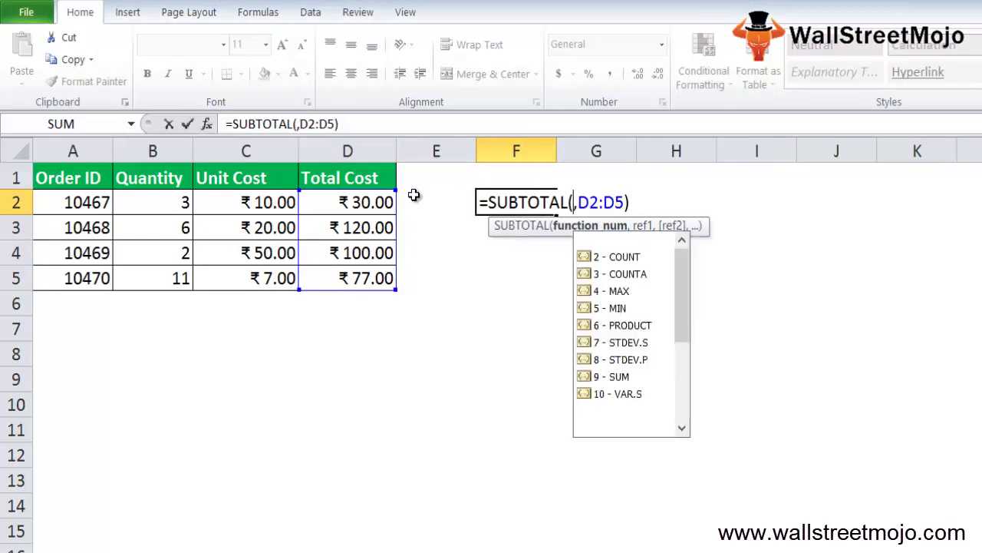
type("5,D2:D5)")
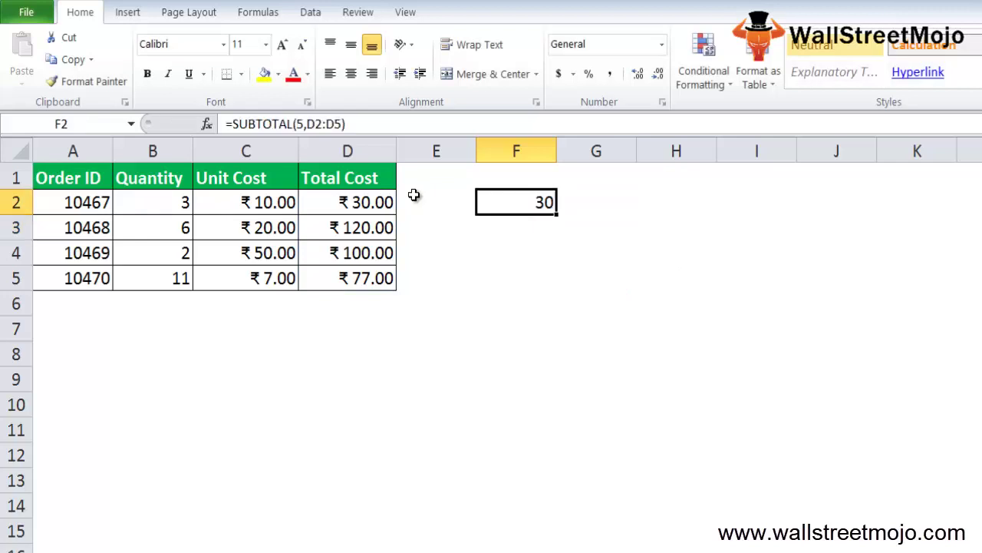
key("ctrl+z")
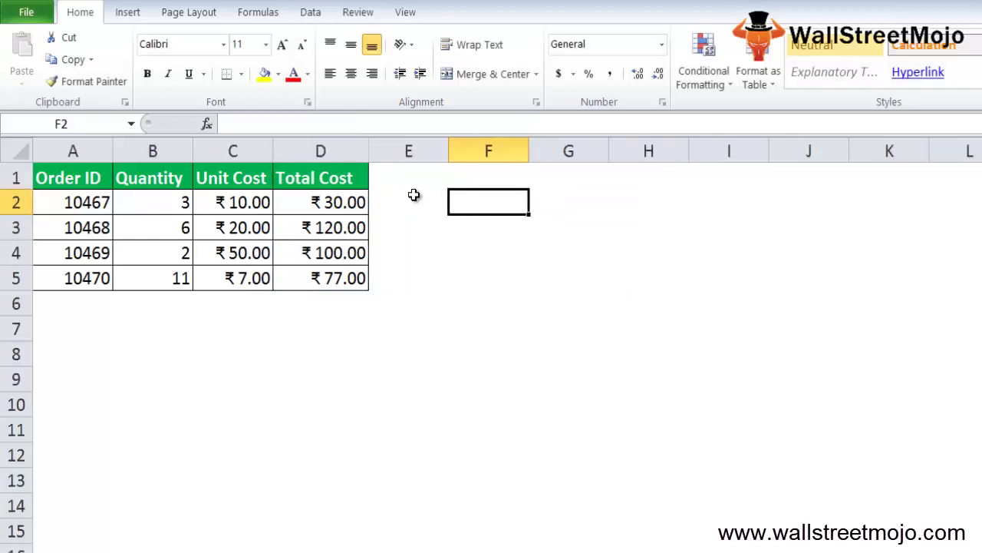
key("ctrl+y")
key("ctrl+z")
key("ctrl+z")
key("ctrl+v")
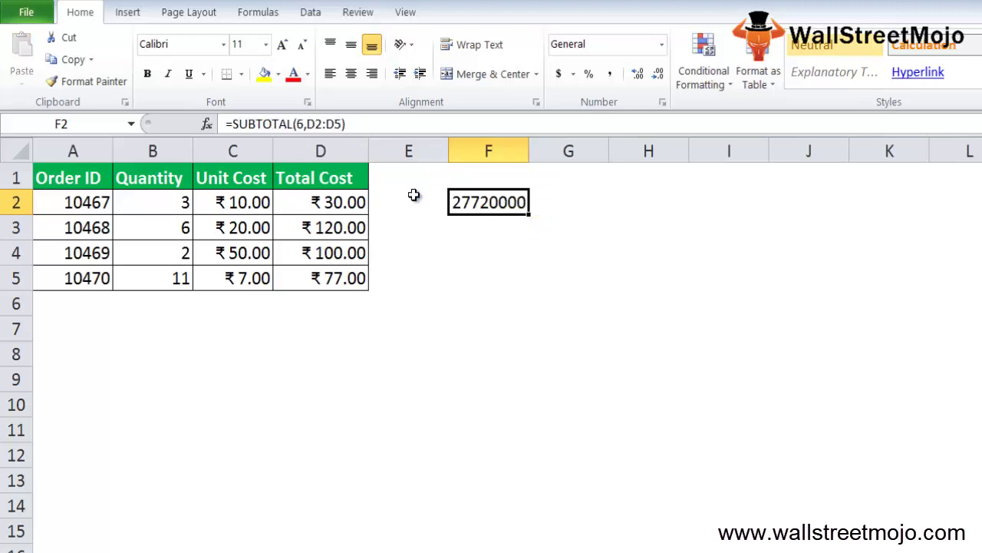
key("F2")
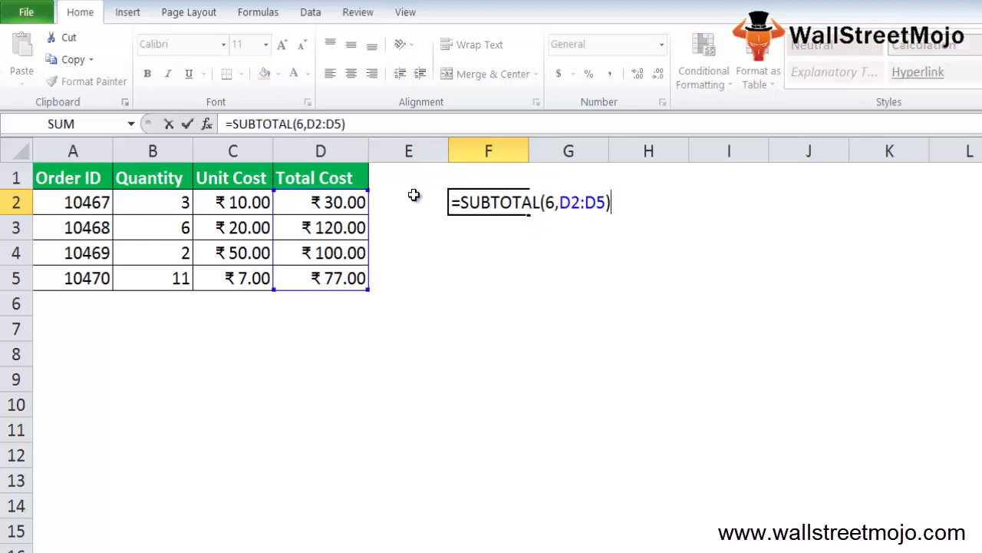
key("Escape")
key("ctrl+z")
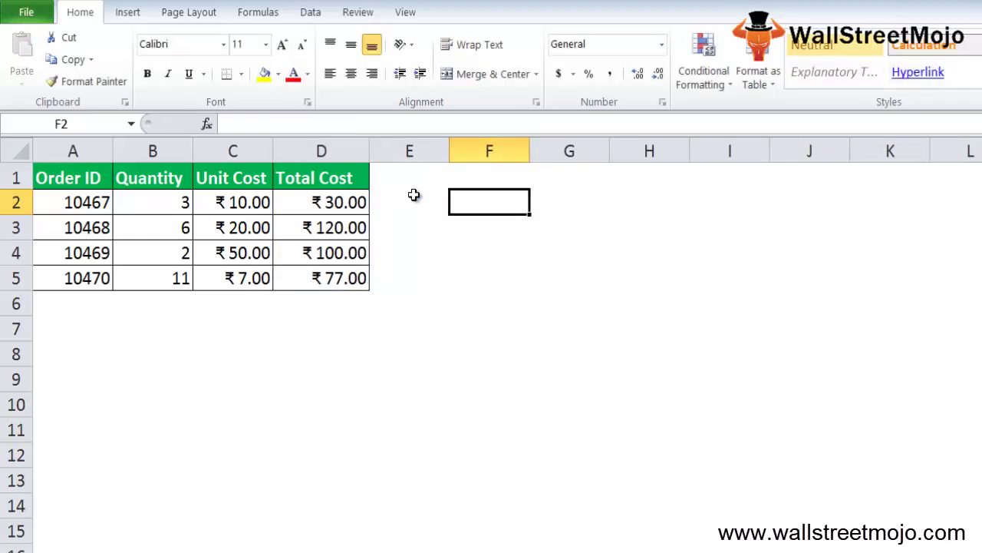
Step: Restore the function 6 SUBTOTAL in F2, then change it to function numbers 7 and 8
key("ctrl+y")
key("ctrl+c")
key("ctrl+v")
key("F2")
key("BackSpace")
type("7")
key("Return")
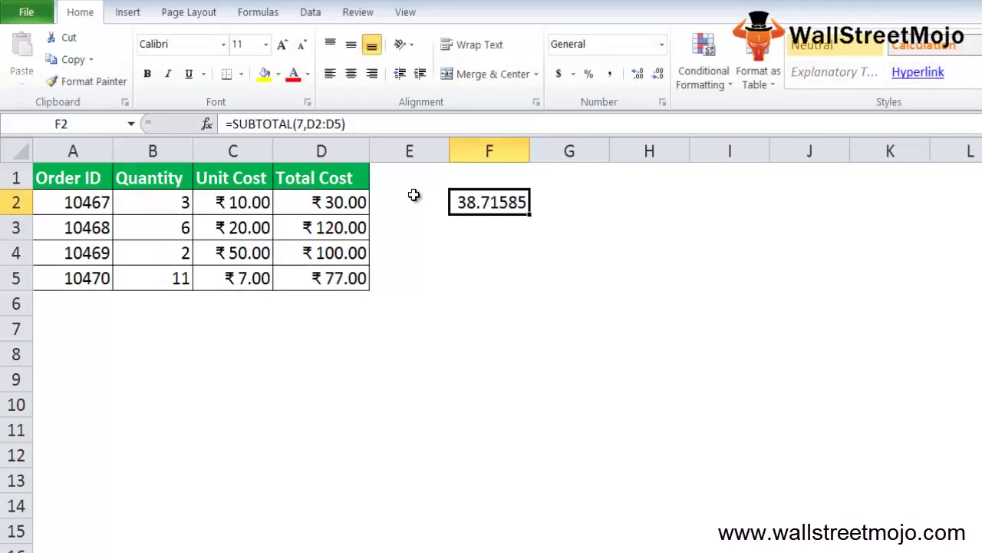
key("F2")
key("Left")
key("Left")
key("Left")
key("Left")
key("Left")
key("Left")
key("Left")
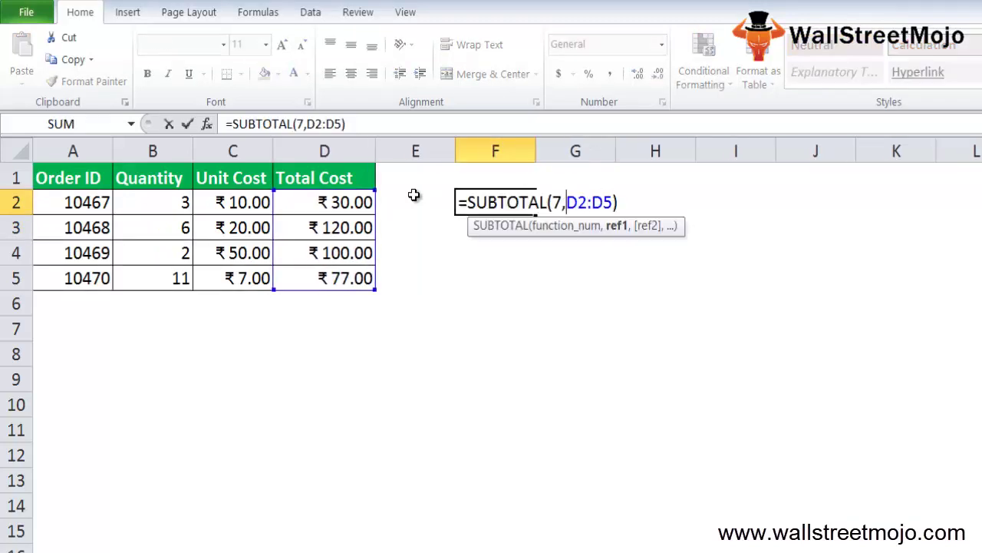
key("BackSpace")
type("8")
key("Return")
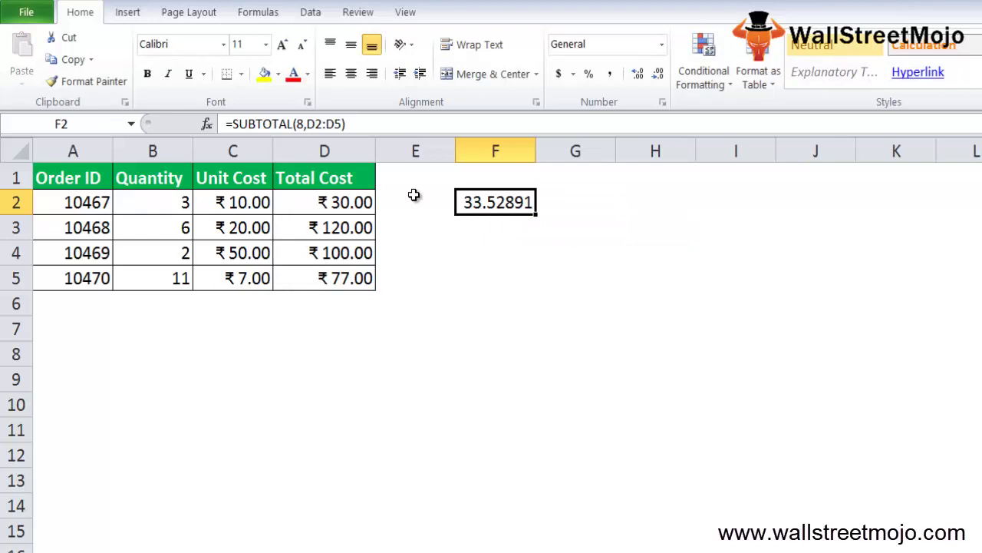
Step: Change F2's SUBTOTAL to function 9, then to function 10, which returns 1498.917
key("F2")
key("Left")
key("Left")
key("Left")
key("Left")
key("Left")
key("Left")
key("Left")
key("BackSpace")
type("9")
key("Return")
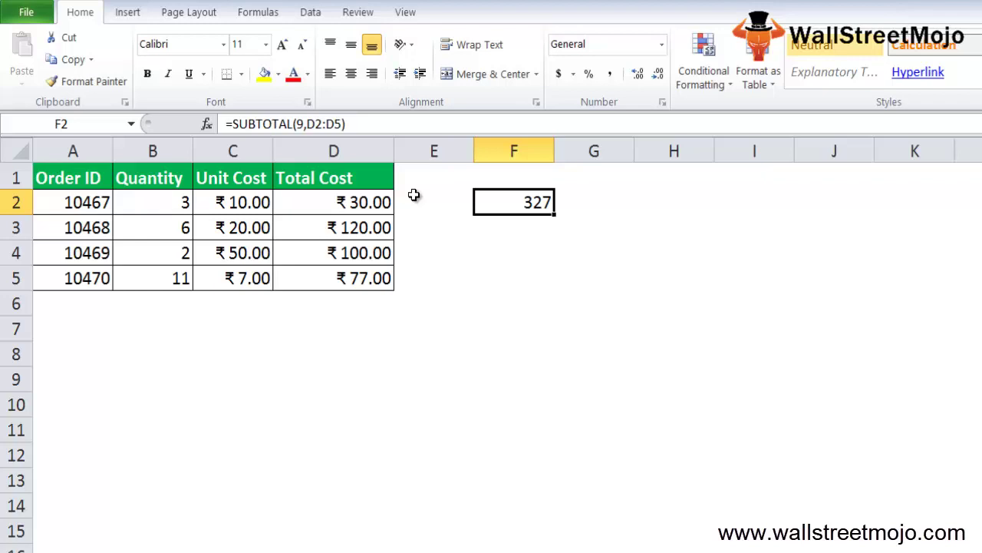
key("F2")
key("Left")
key("Left")
key("Left")
key("Left")
key("Left")
key("Left")
key("Left")
key("BackSpace")
type("10")
key("Return")
Step: Make F2 =SUBTOTAL(11,D2:D5), showing population variance 1124.188
key("Up")
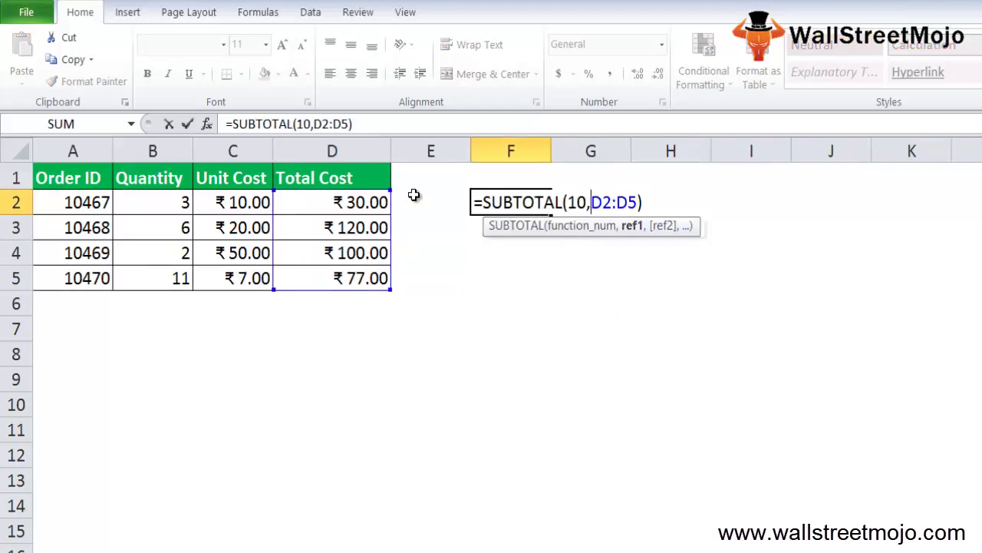
key("BackSpace")
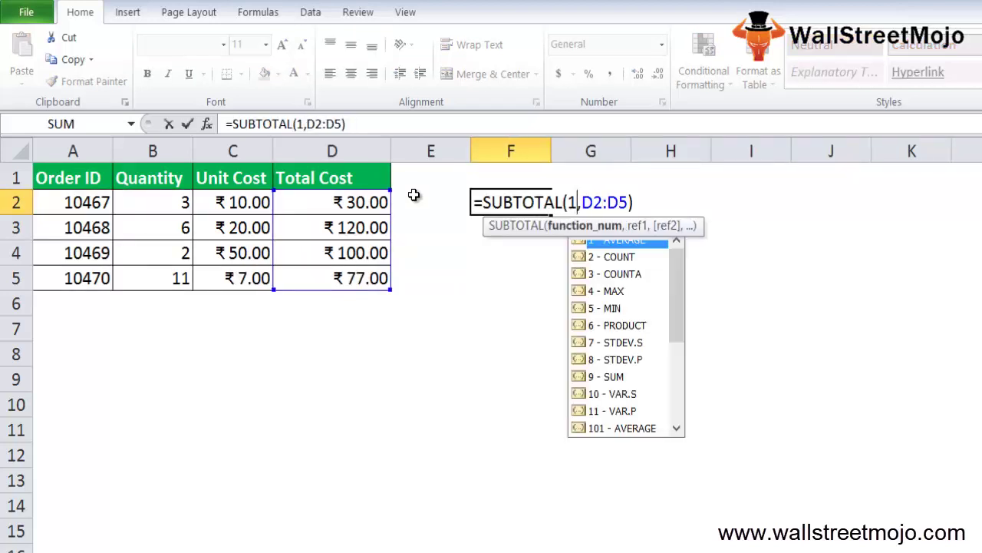
type("1")
key("Return")
key("Up")
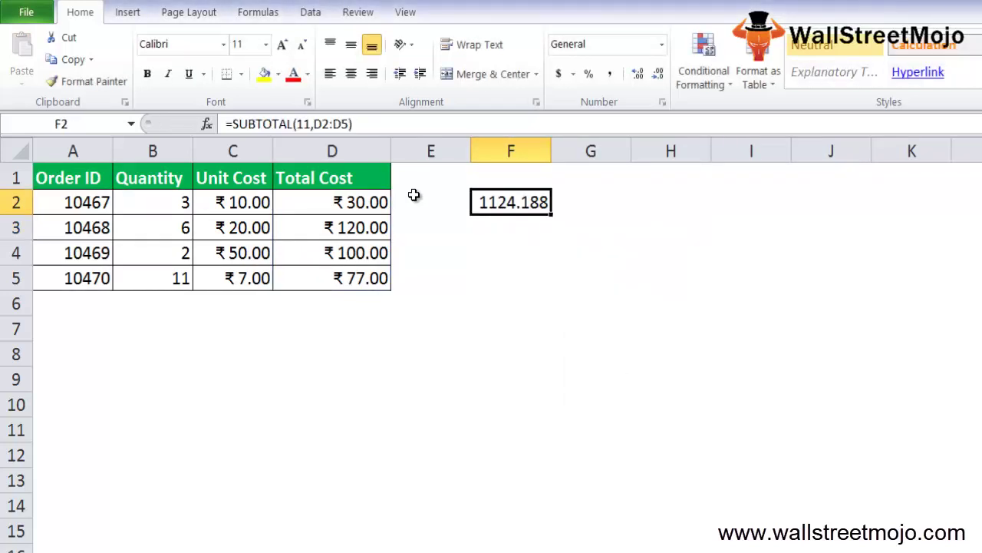
key("Left")
key("Left")
key("Right")
key("Right")
key("Down")
key("Down")
key("Down")
key("Down")
key("Down")
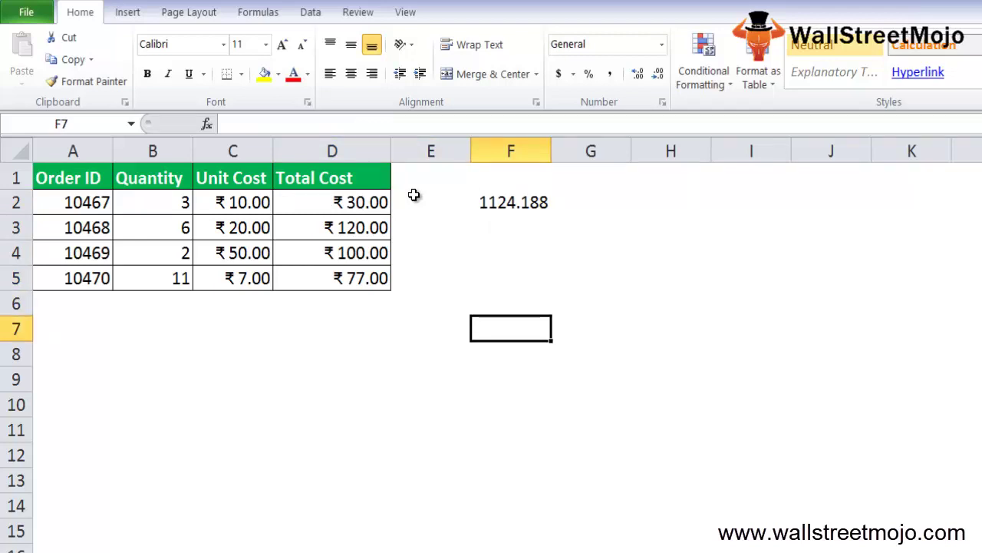
Step: Type the notes '1. Value' in F8 and 'i.e Between 1-11' in F9
key("Down")
type("1. Value")
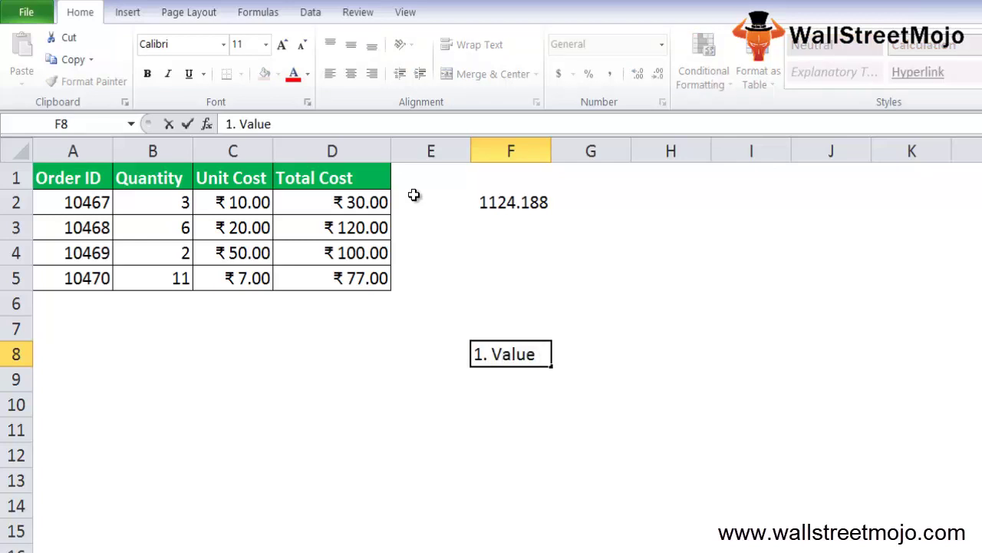
key("Return")
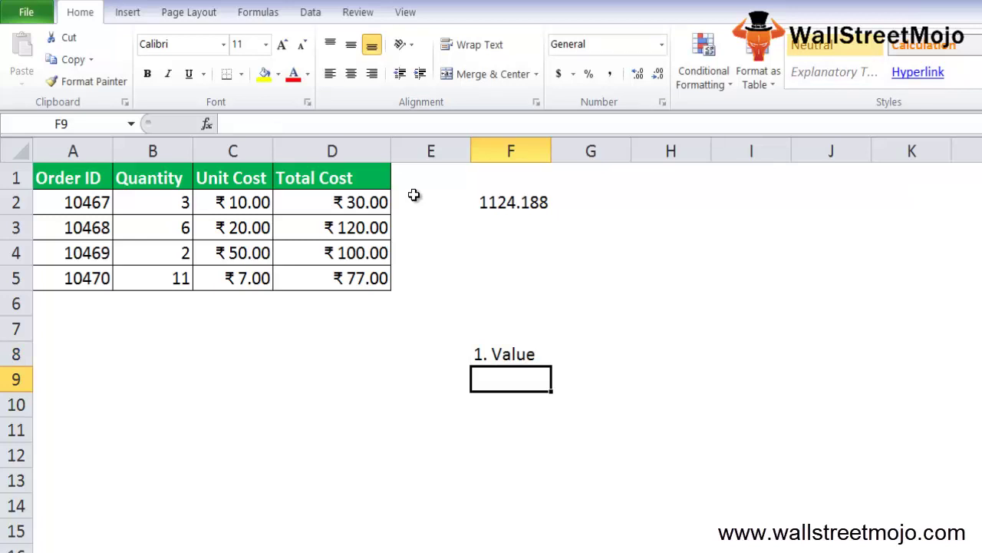
type("i.e Between 1-1")
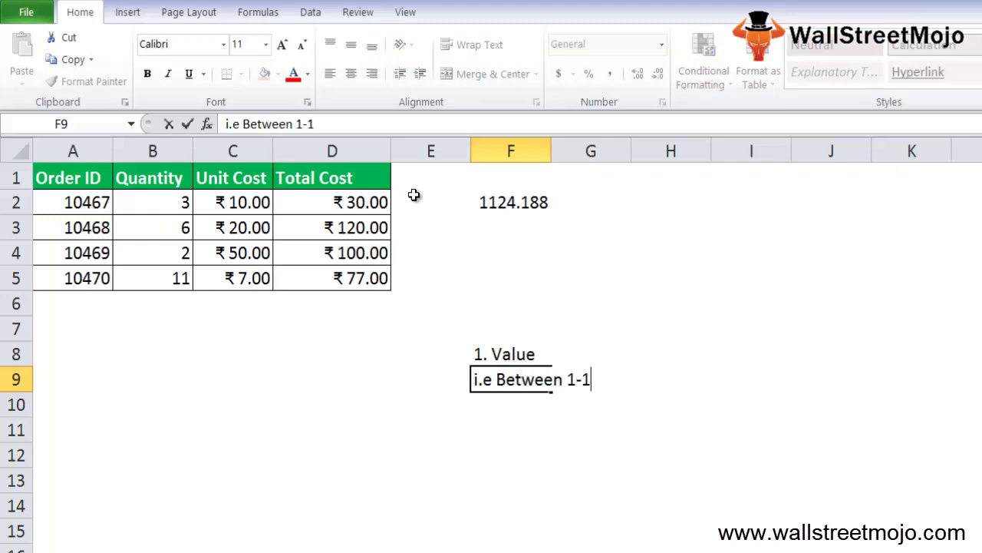
type("1")
key("Return")
key("Return")
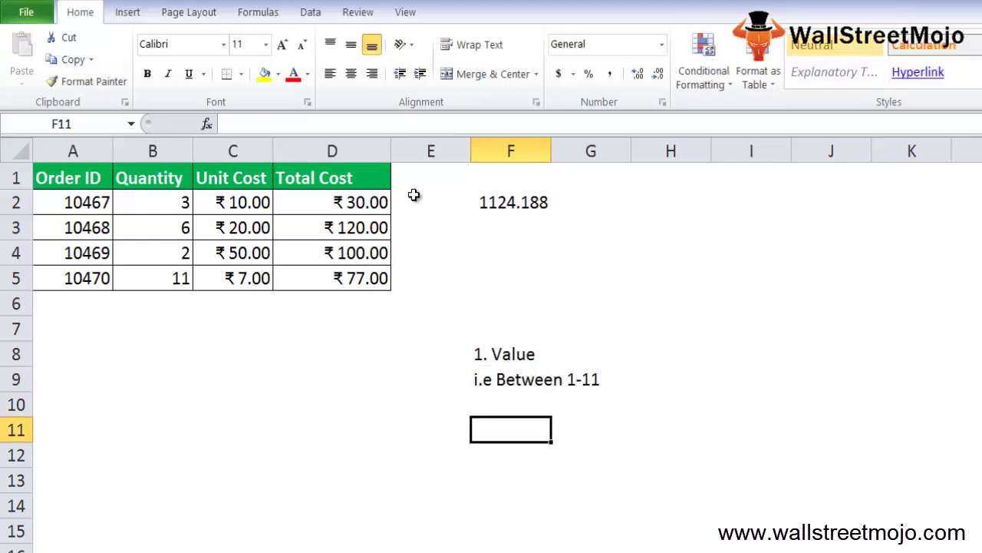
Step: Add the notes '101-111' and '2 DIV' below, then switch to the usage-notes sheet
key("Up")
key("Up")
key("Down")
type("101-111")
key("Return")
key("Return")
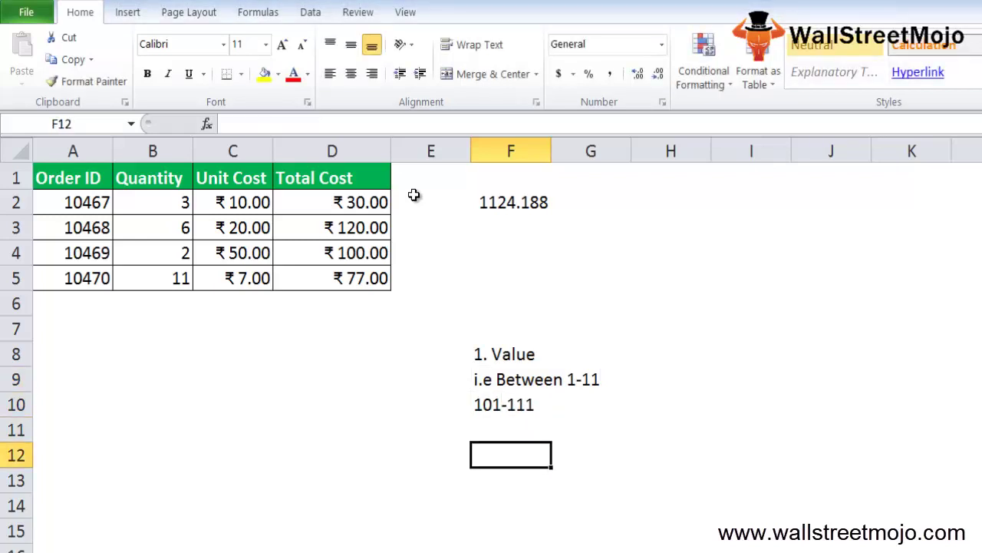
type("2.")
key("BackSpace")
type("DIV")
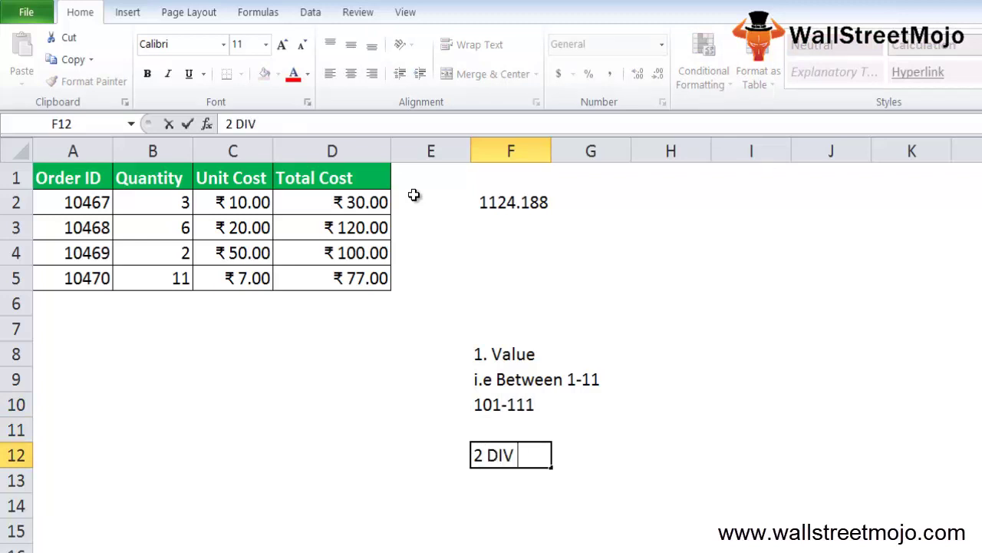
key("Return")
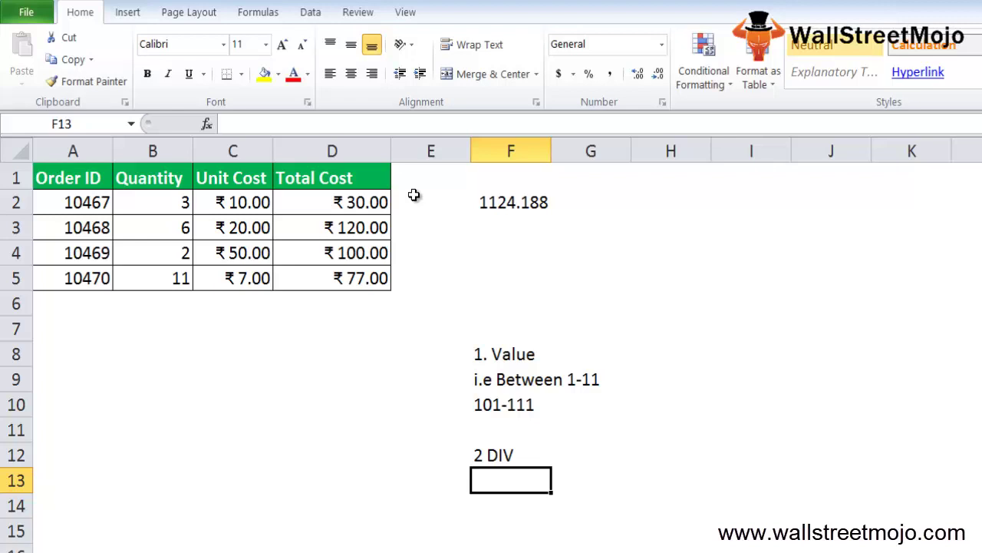
key("ctrl+Page_Down")
Step: Enter '1. A sum or average count or max' in B33, leaving a blank row
key("Down")
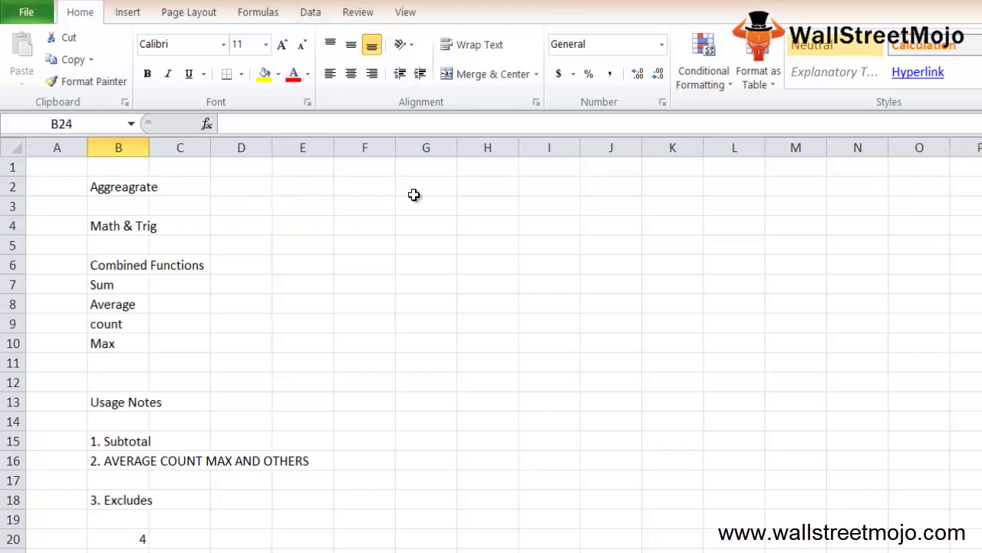
key("Page_Down")
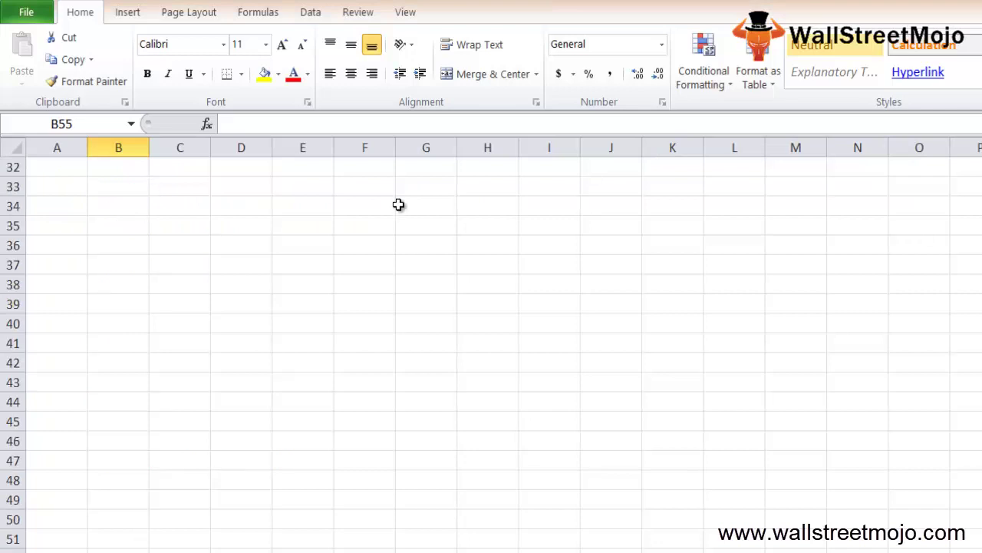
left_click(95, 191)
type("1.")
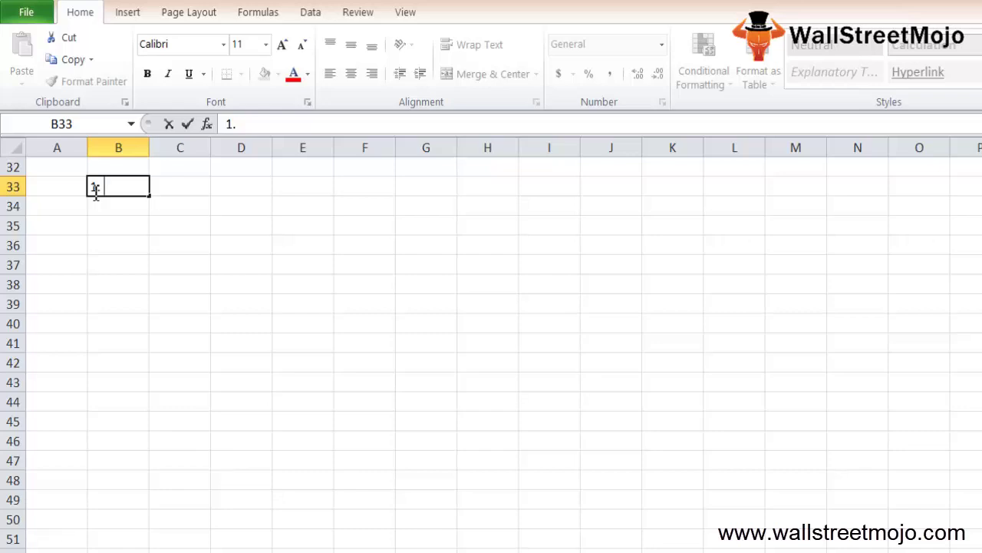
type("A sum o")
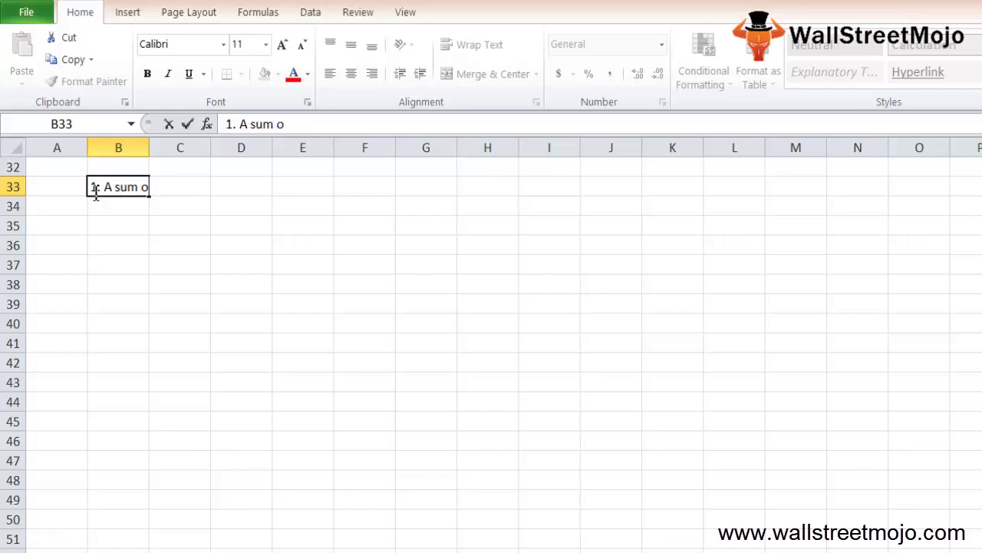
type("r average ")
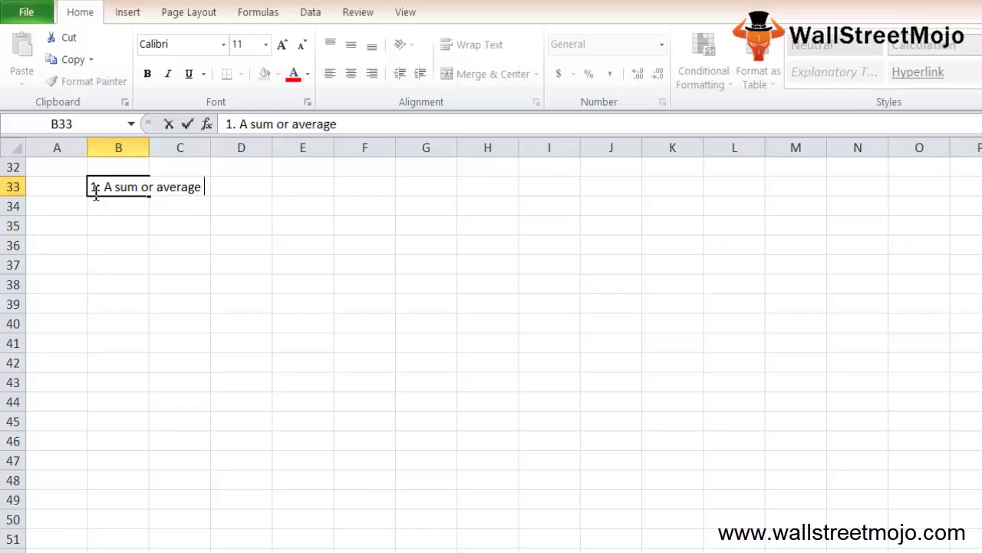
type("count or max")
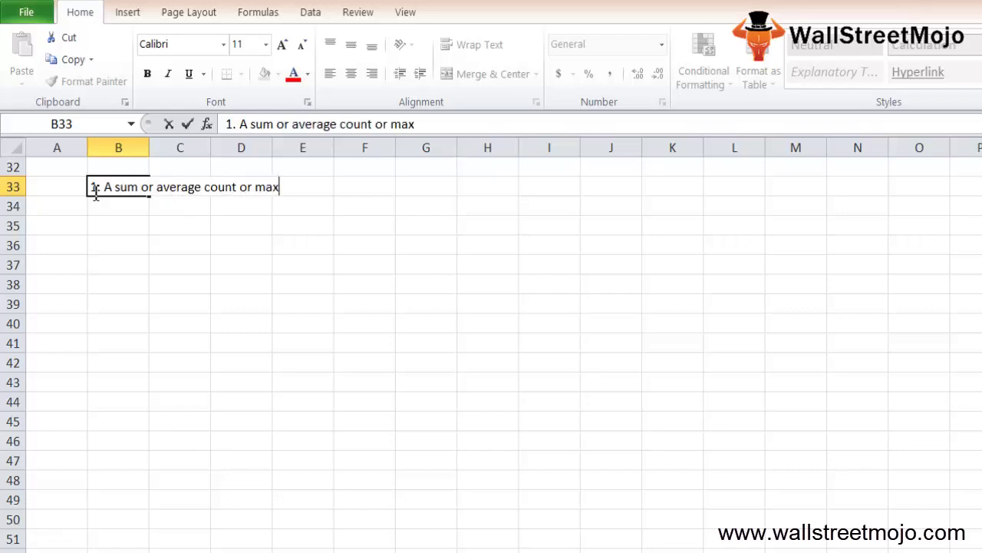
key("Return")
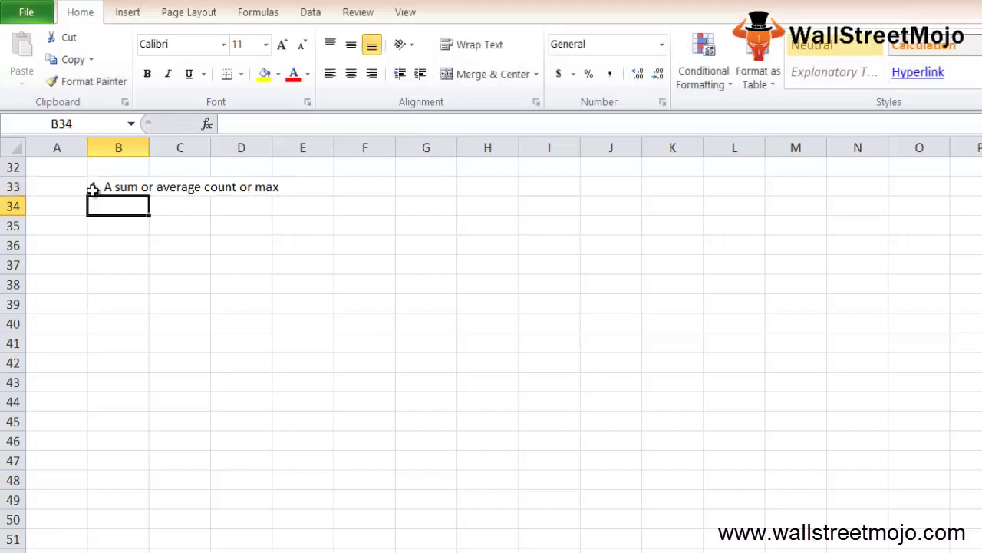
key("Return")
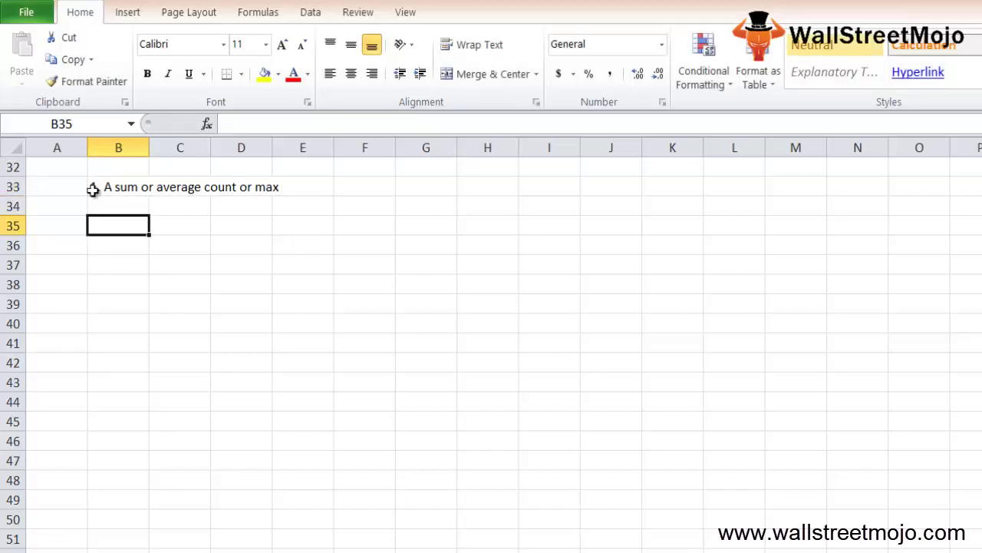
Step: Add the notes '2. 1-11' and '2. 101-111', then begin '3. Filtered' in B39
type("2. ")
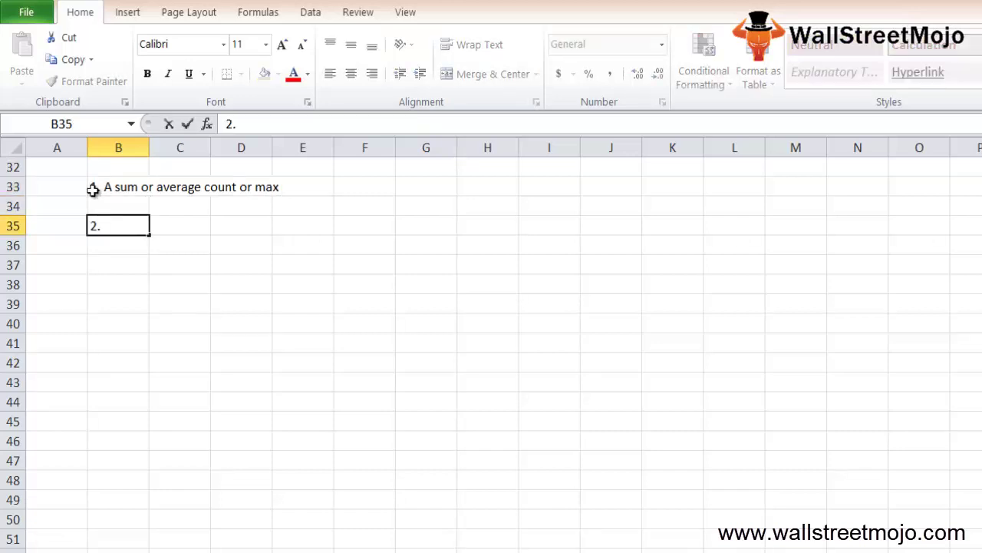
type("1-11")
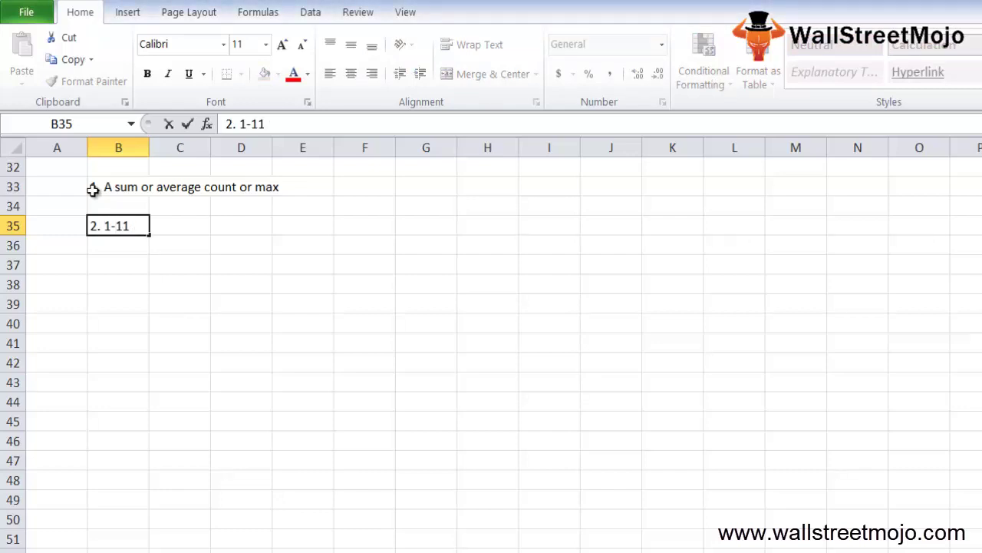
key("Return")
key("Down")
type("2. ")
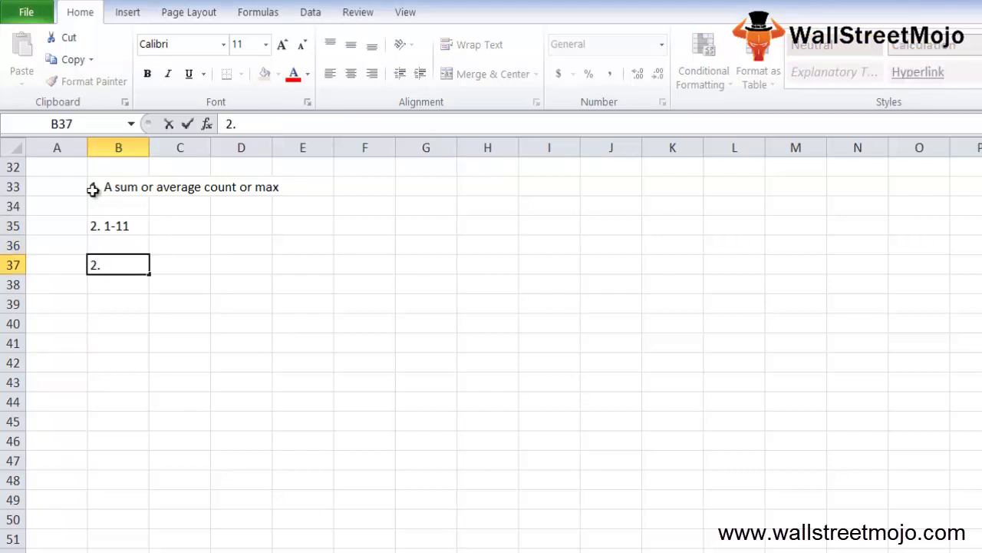
type("101-111")
key("Return")
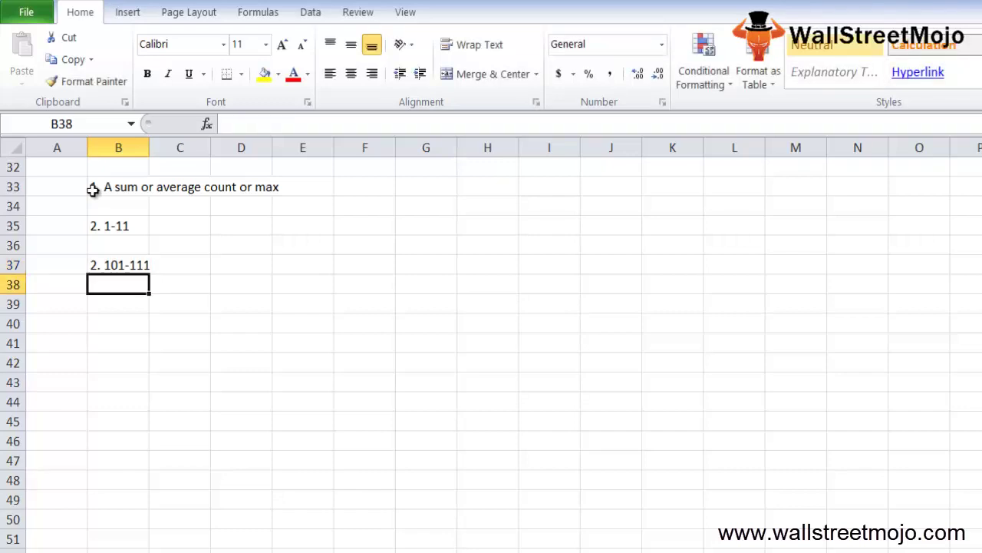
key("Return")
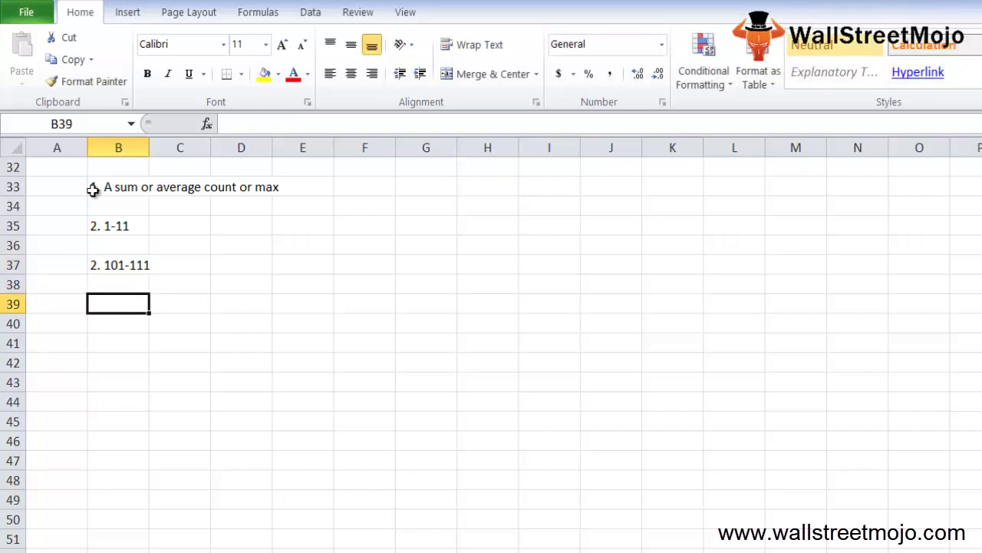
type("3.")
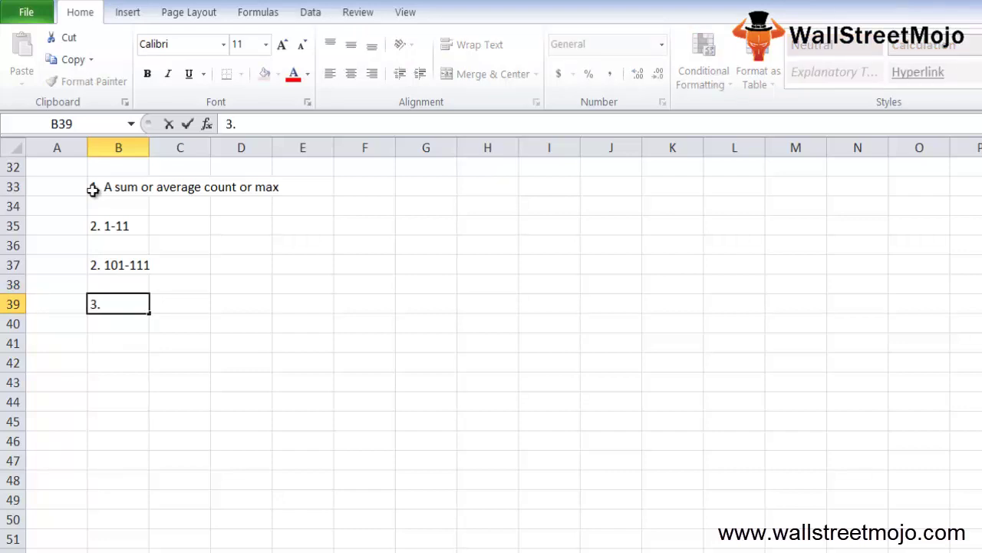
type(" Filtered")
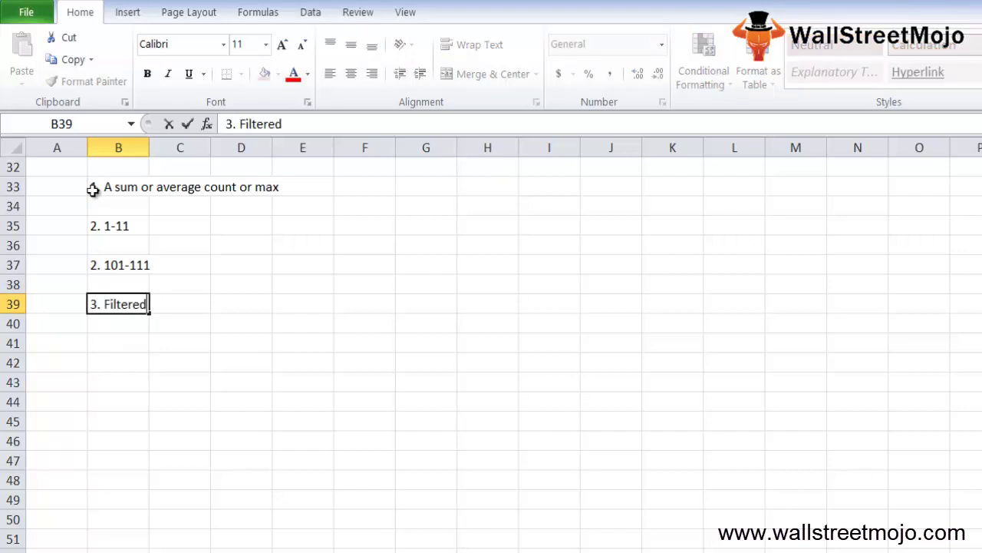
Step: Finish the '3. Filtered' note, then add '4.' in B41 and '5. Vertical data' in B43
key("Return")
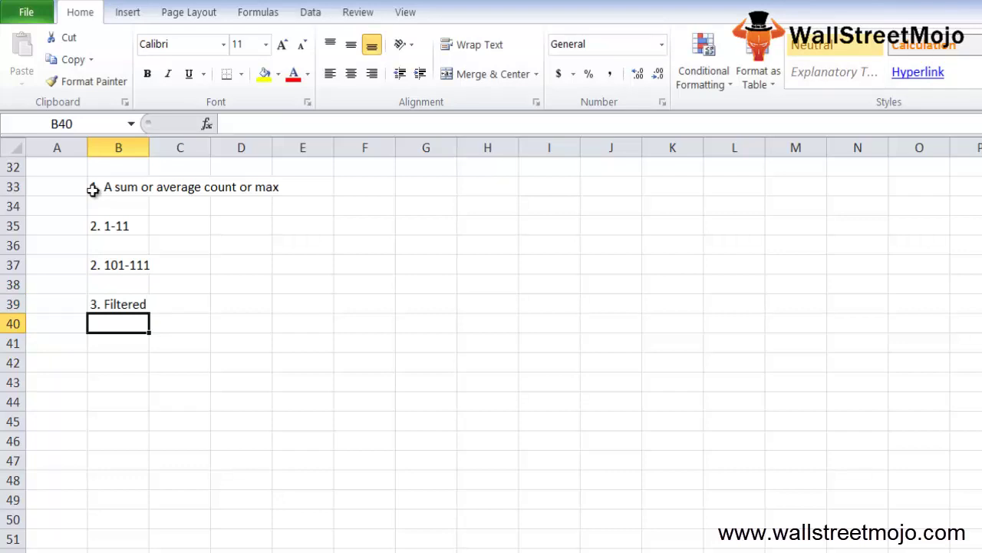
key("Return")
type("4.")
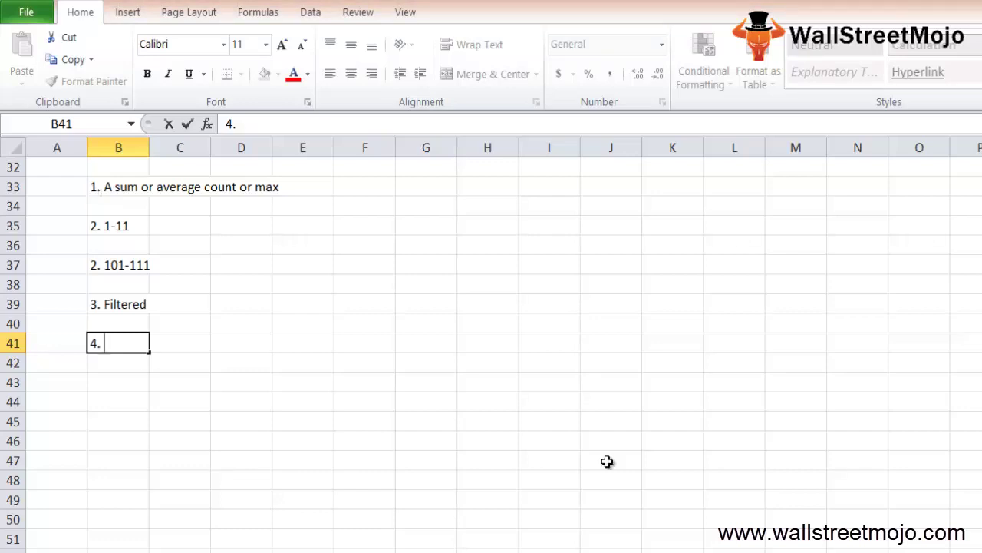
key("Return")
key("Return")
type("5.")
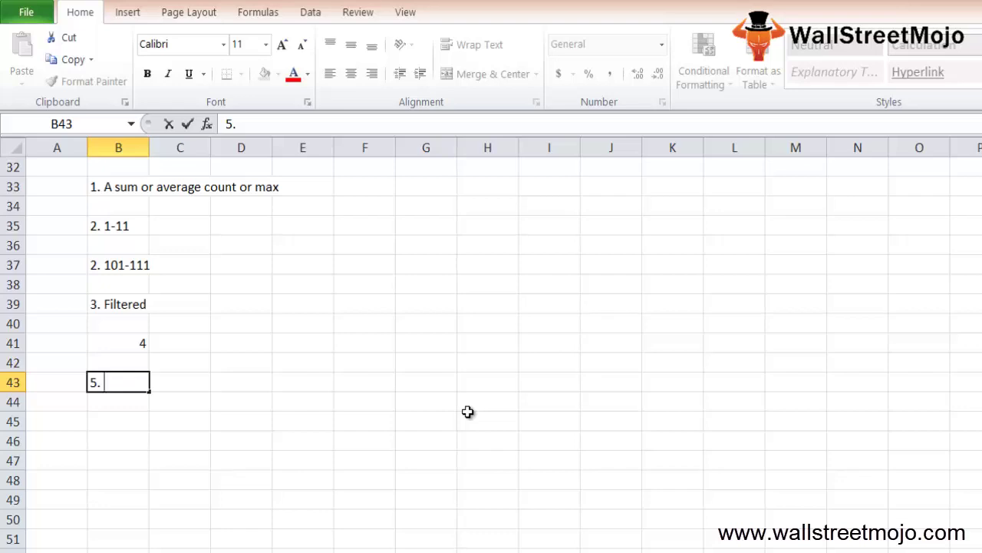
type(" Vertical data")
key("Return")
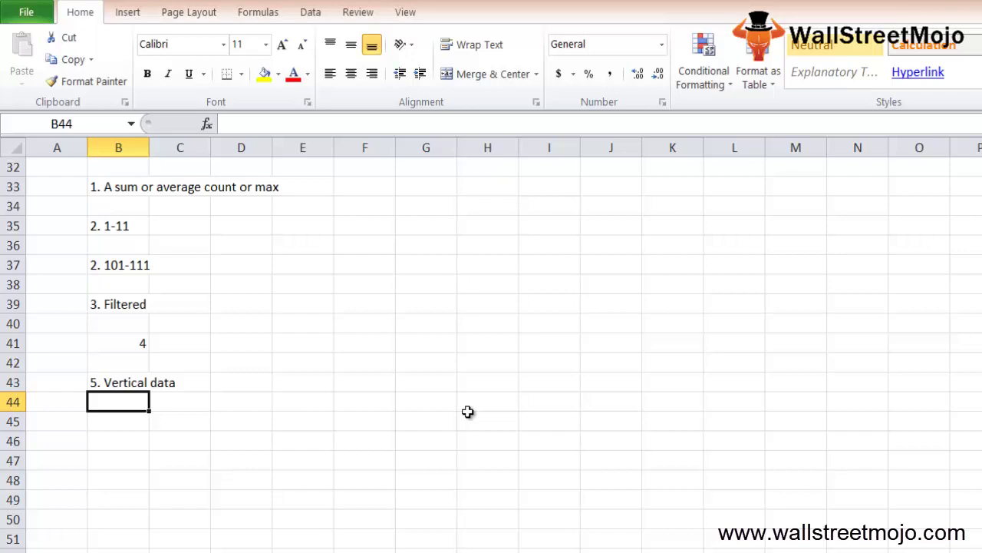
key("Down")
key("Down")
key("Down")
key("Up")
key("Up")
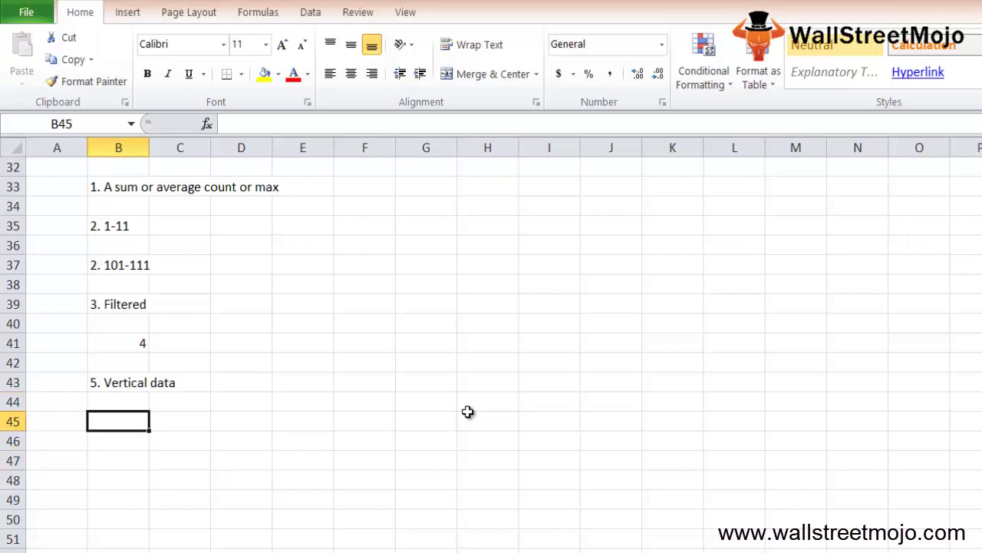